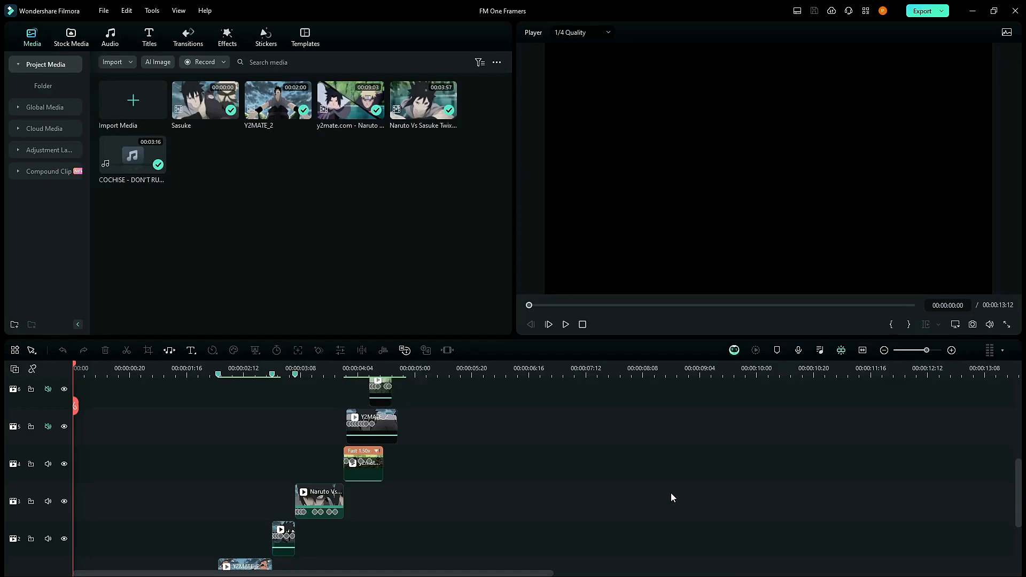
Examine the arrangement of the video clips and audio track across the timeline of the FM One Framers project.
scroll(641, 494, up, 1)
scroll(321, 422, down, 3)
mouse_move(210, 371)
mouse_down()
mouse_move(283, 371)
mouse_move(215, 374)
mouse_up()
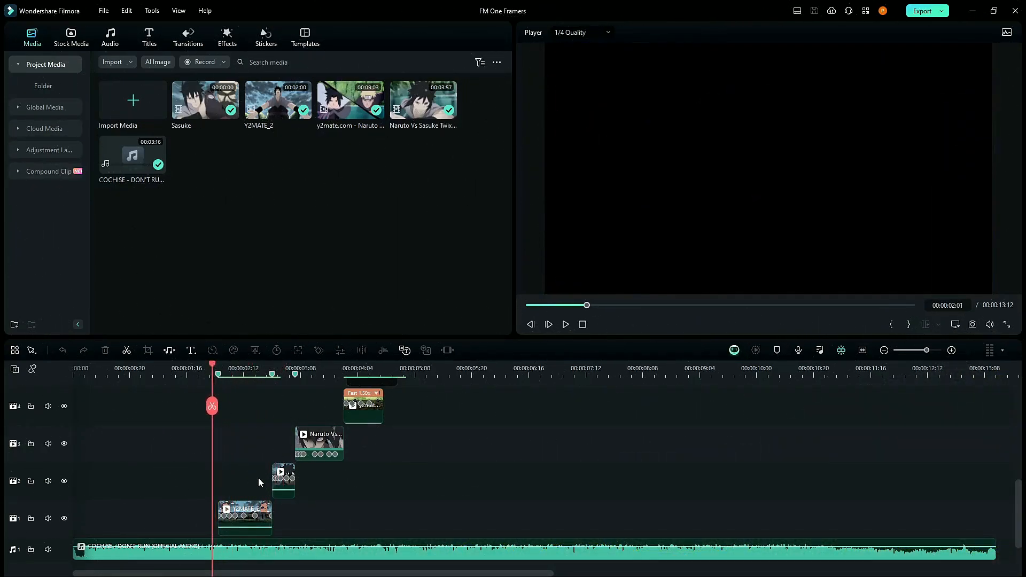
scroll(511, 476, up, 1)
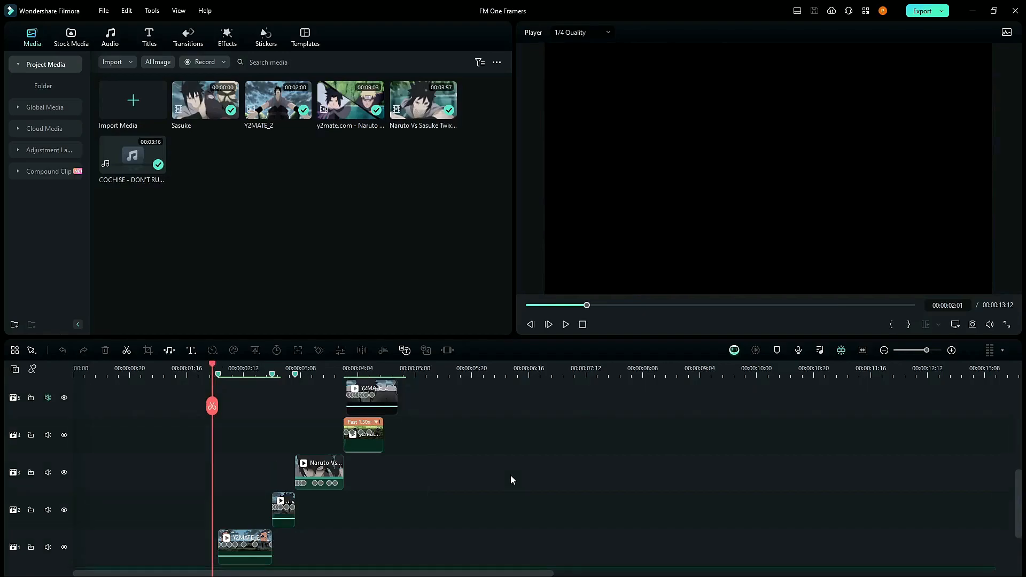
scroll(511, 481, up, 1)
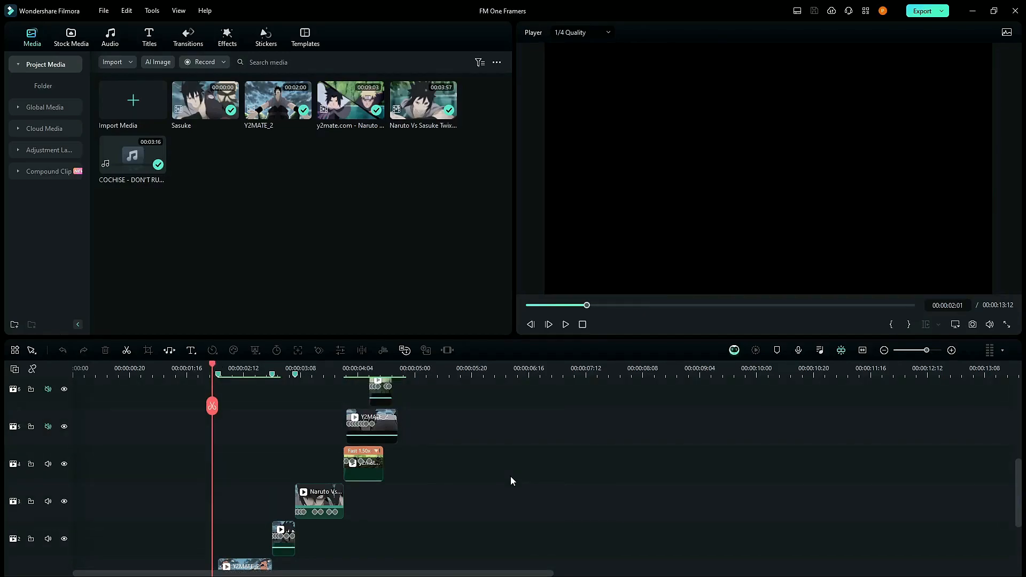
scroll(511, 476, up, 1)
scroll(391, 445, up, 1)
scroll(434, 510, down, 2)
scroll(434, 510, down, 1)
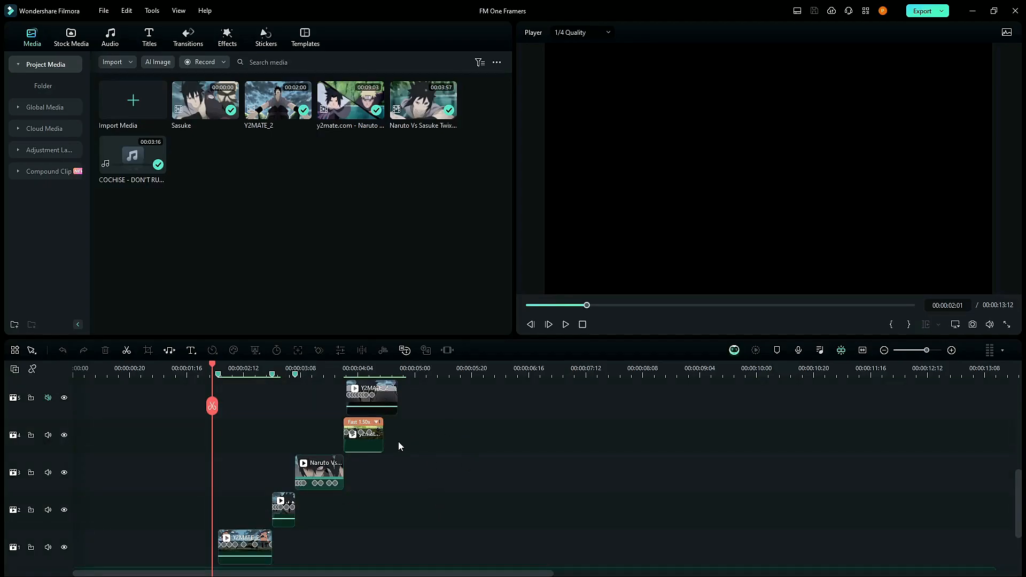
scroll(397, 441, up, 6)
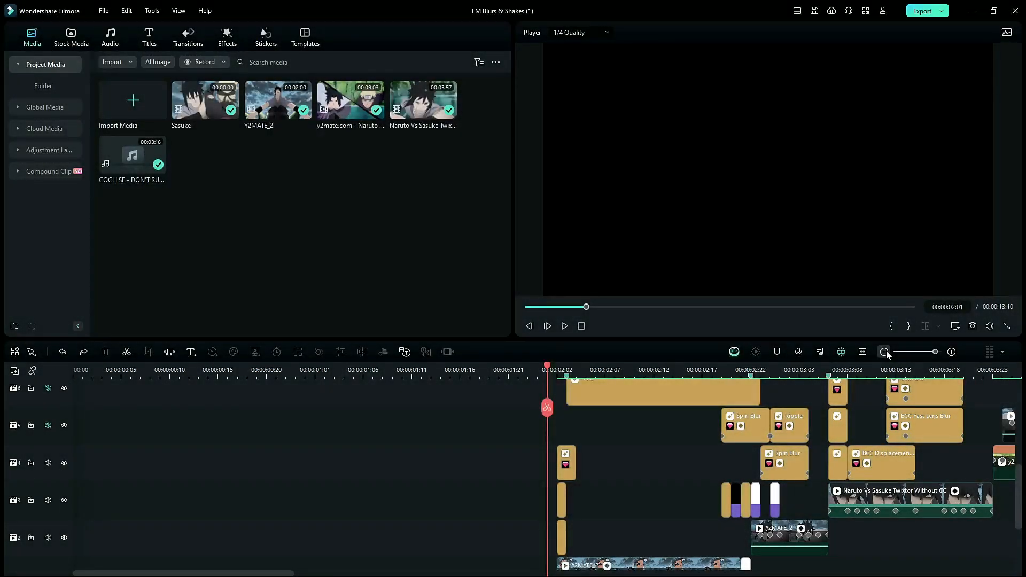
Move the playhead to 00:00:02:02 at the start of the first clip and open the track 4 MonochromeOne effect's settings.
click(885, 353)
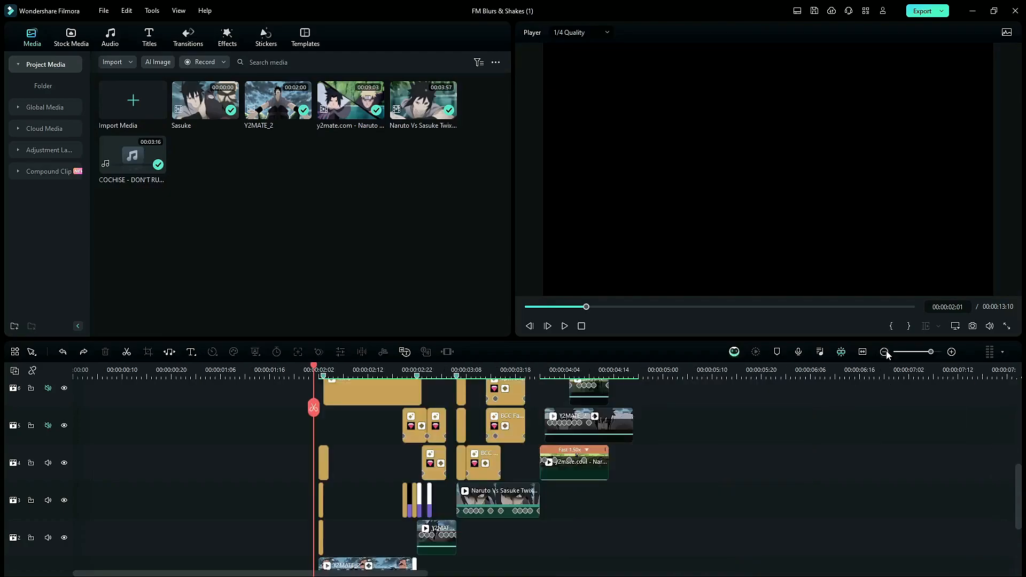
click(952, 353)
click(953, 352)
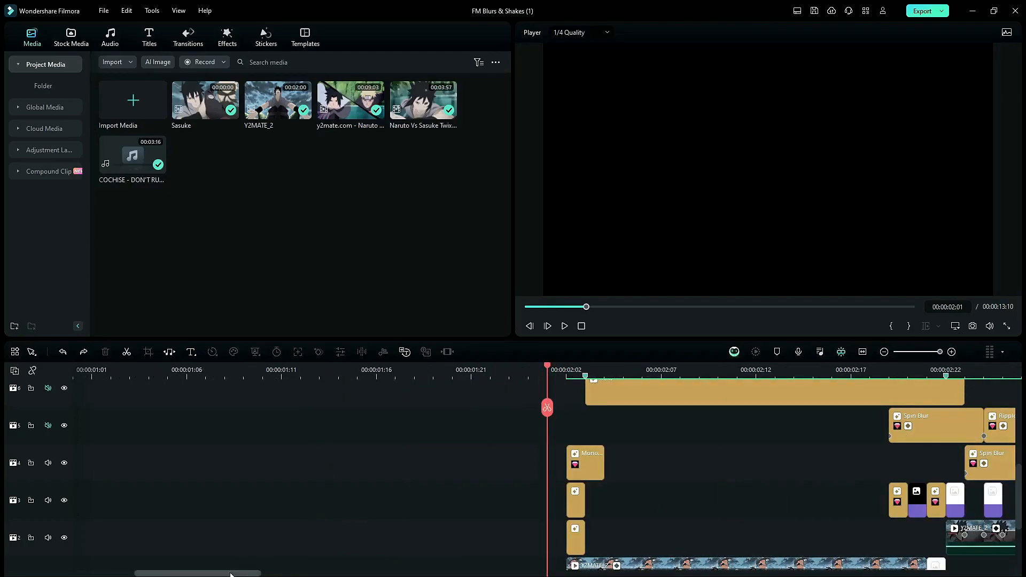
drag(231, 575, 258, 575)
key(Right)
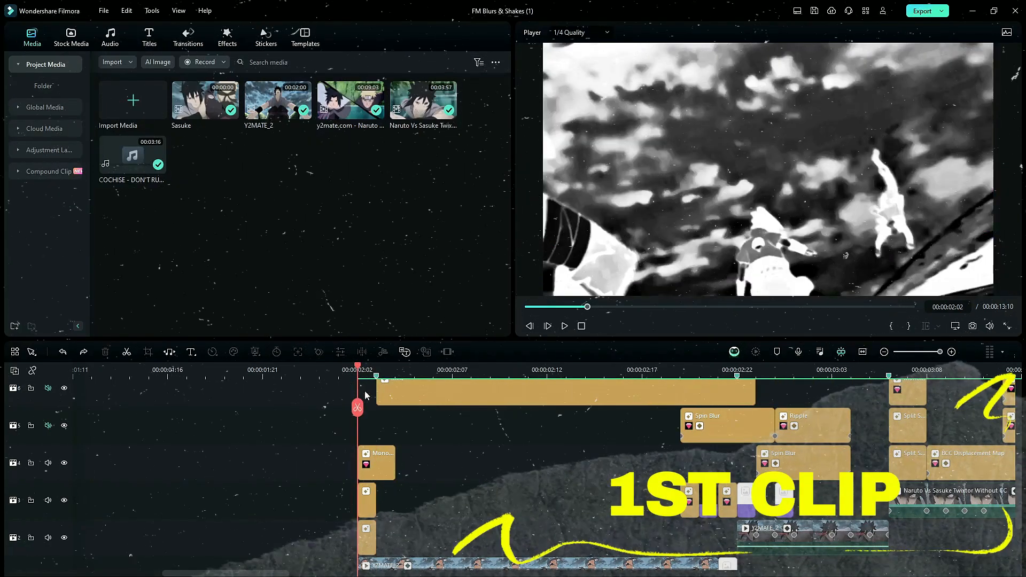
double_click(377, 461)
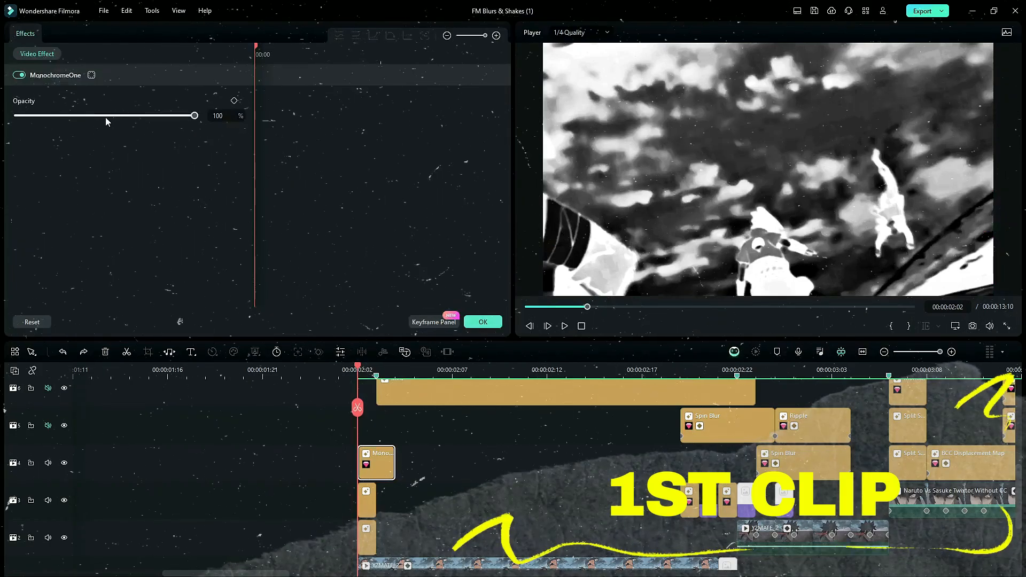
Examine the settings of the two short Split Style effects on tracks 3 and 2 above the first clip.
scroll(343, 534, down, 2)
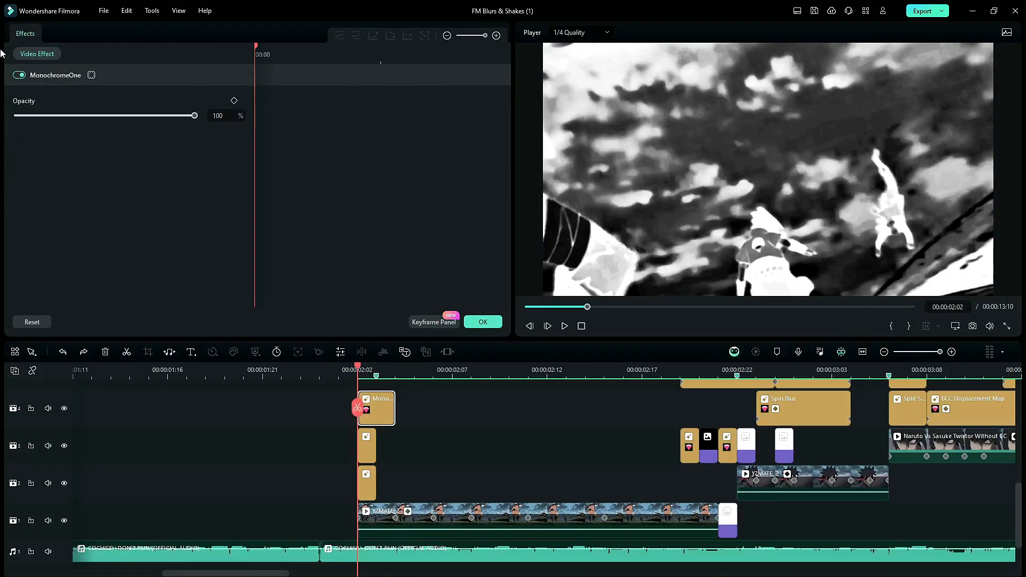
click(367, 436)
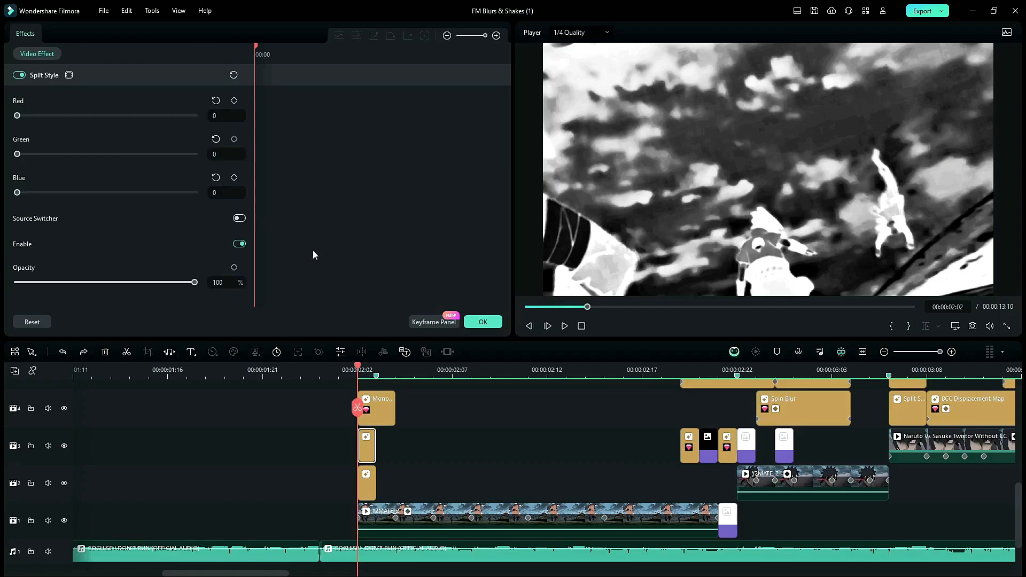
click(368, 474)
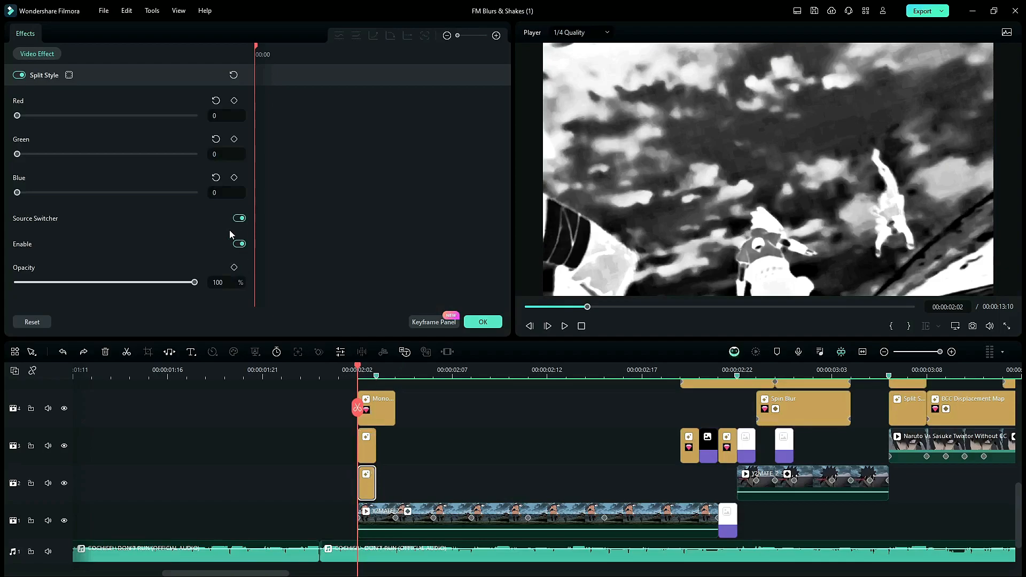
Move the playhead to 00:00:02:08 and examine the shake settings of the Mild effect on track 6.
scroll(428, 463, up, 3)
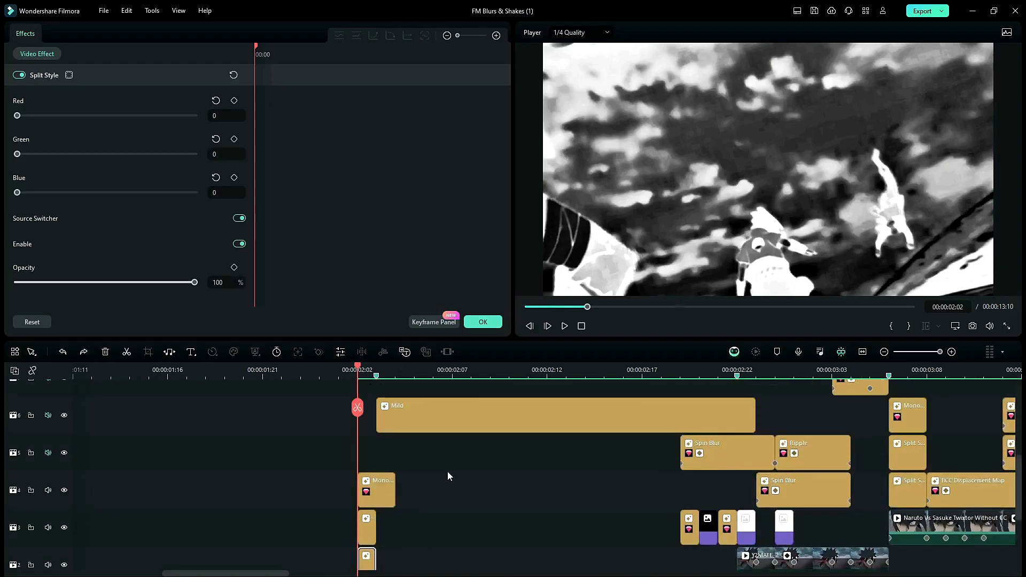
drag(415, 368, 471, 368)
click(511, 434)
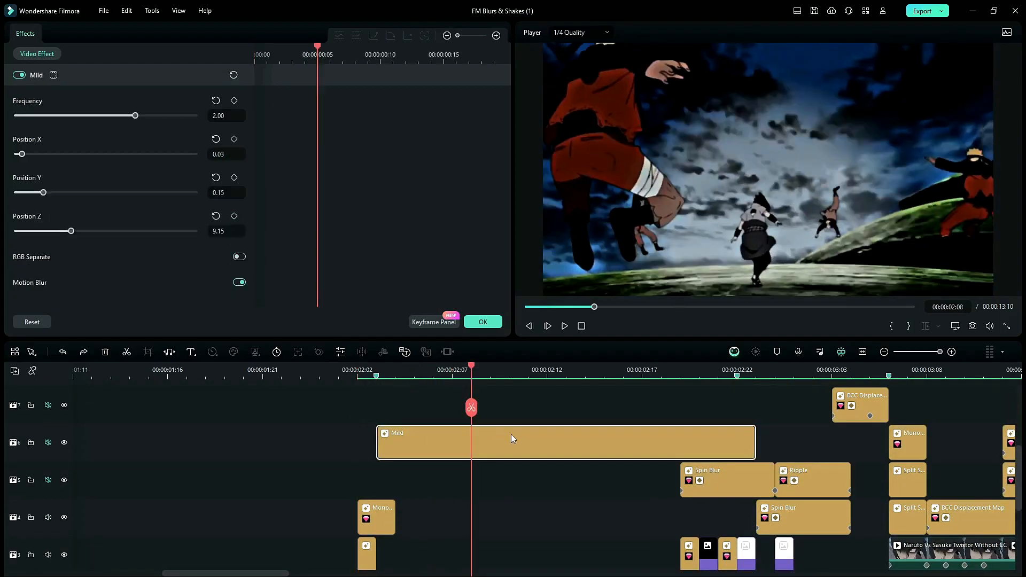
scroll(599, 436, down, 2)
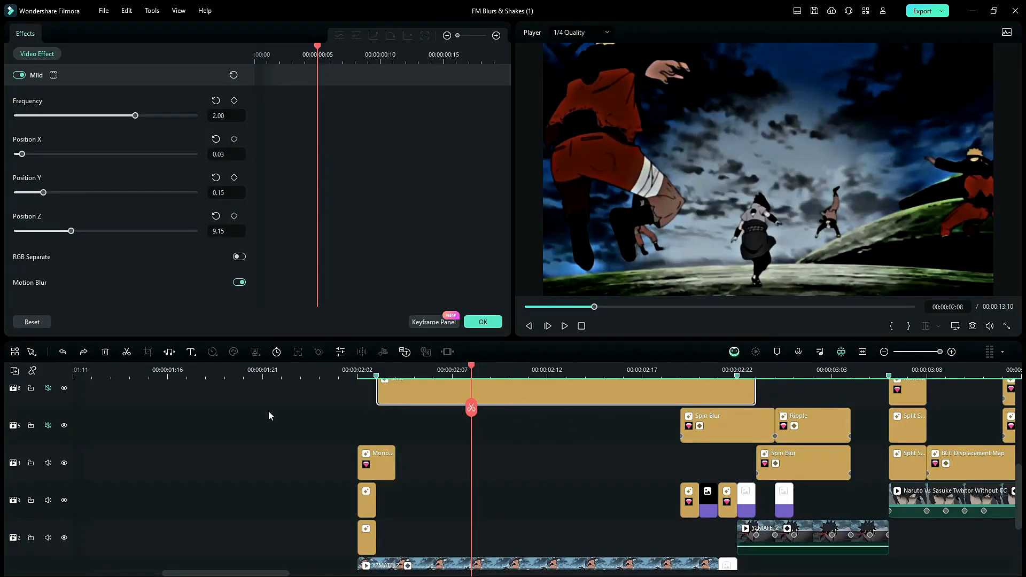
scroll(644, 425, down, 2)
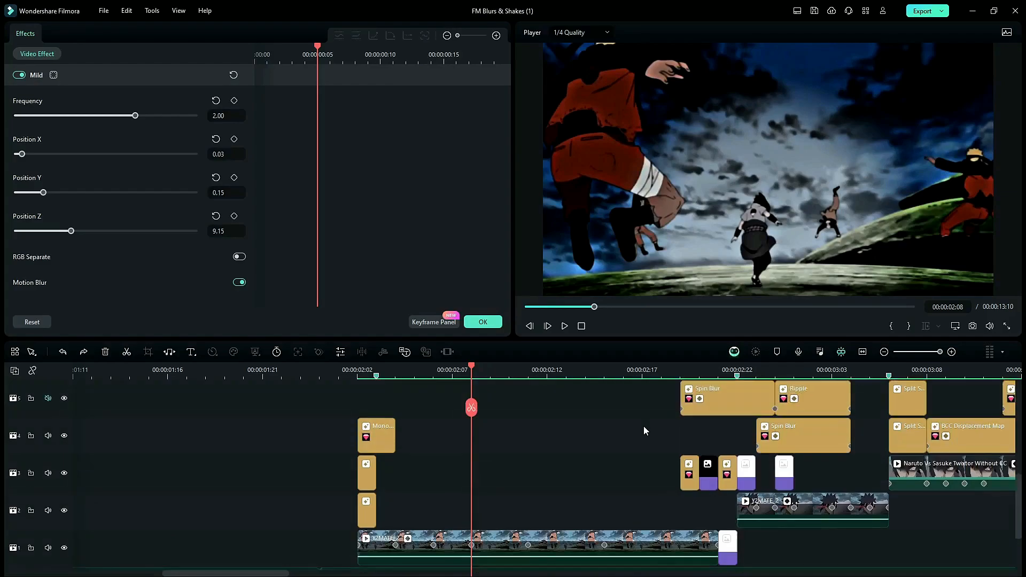
scroll(481, 428, up, 2)
scroll(546, 463, up, 1)
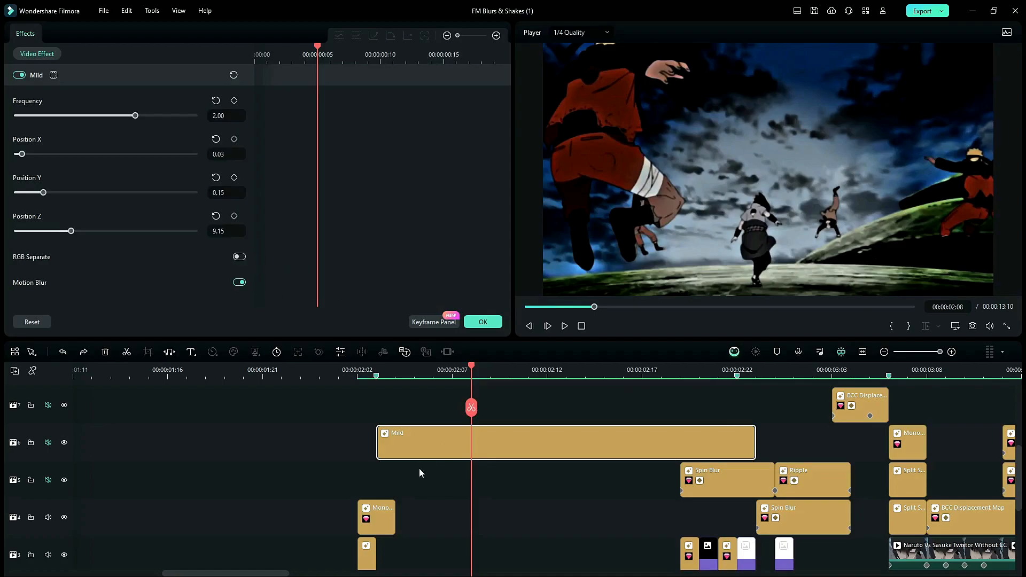
Move the playhead to 00:00:02:19 and open the settings of the Spin Blur effect on track 5.
drag(267, 569, 313, 570)
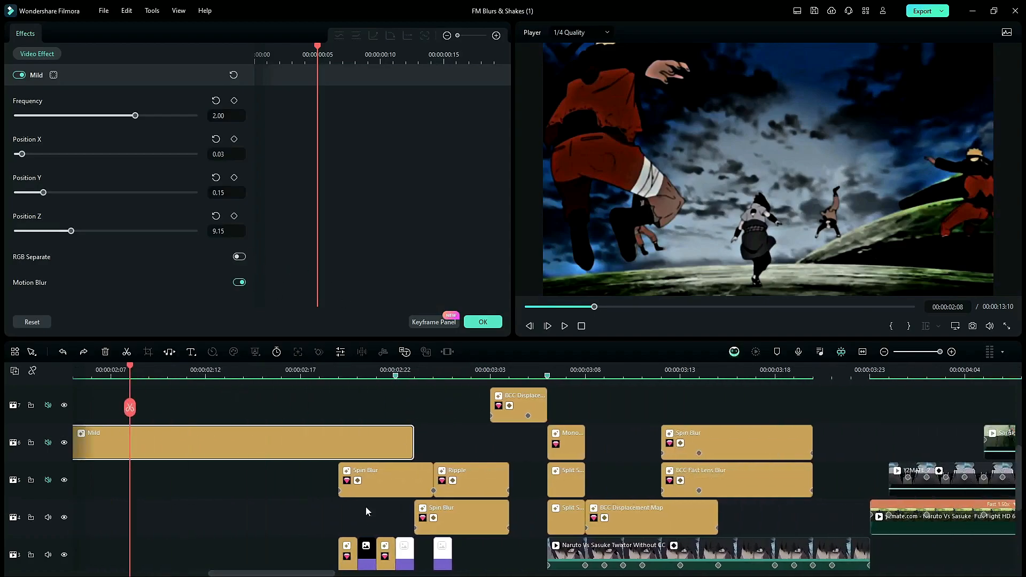
click(363, 375)
click(344, 375)
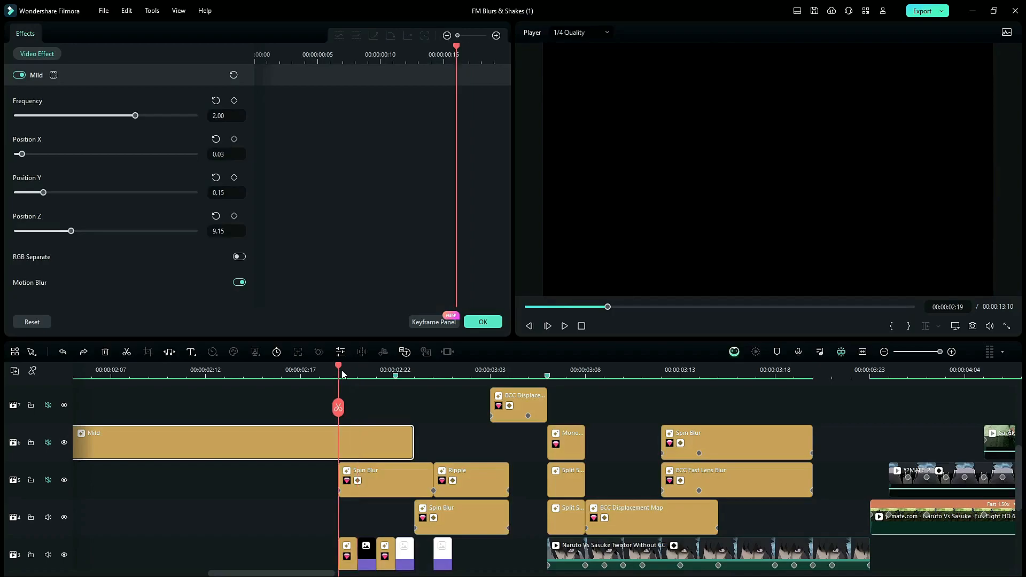
scroll(415, 416, down, 2)
click(364, 427)
scroll(364, 427, down, 1)
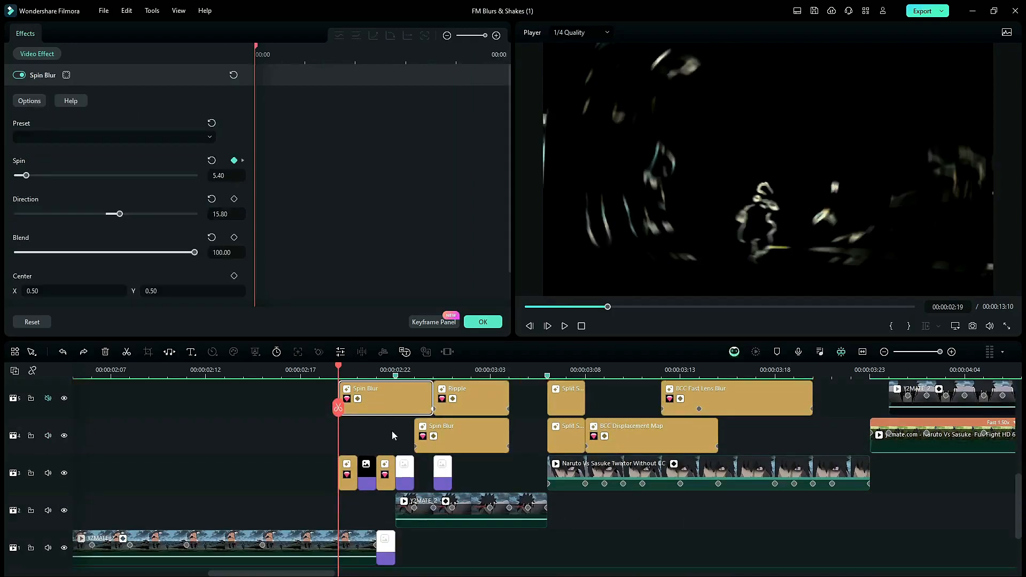
Check the Spin keyframes at the end and start of the track 5 Spin Blur, returning to 00:00:02:19.
scroll(521, 516, up, 1)
click(886, 353)
scroll(693, 445, down, 1)
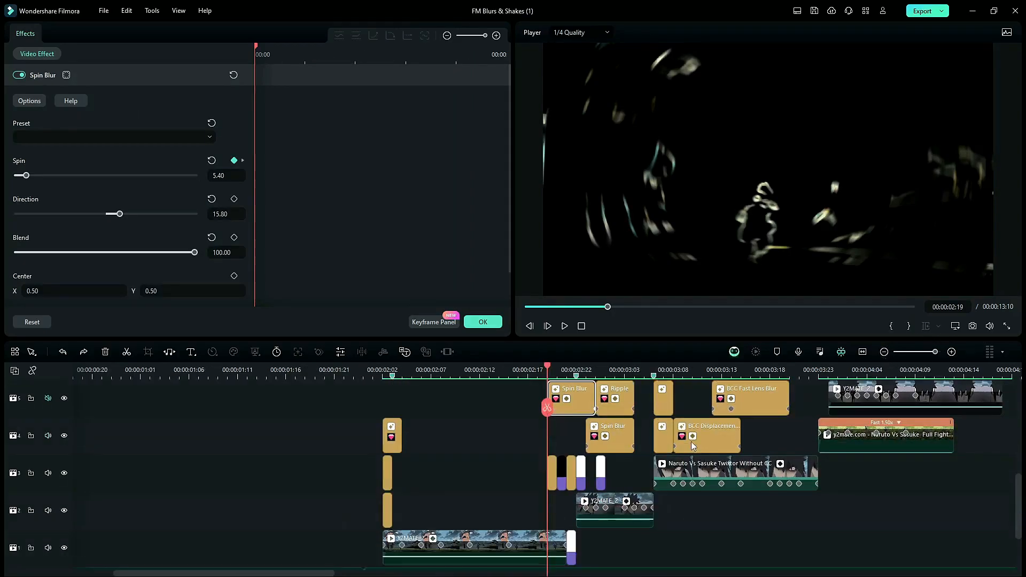
click(953, 352)
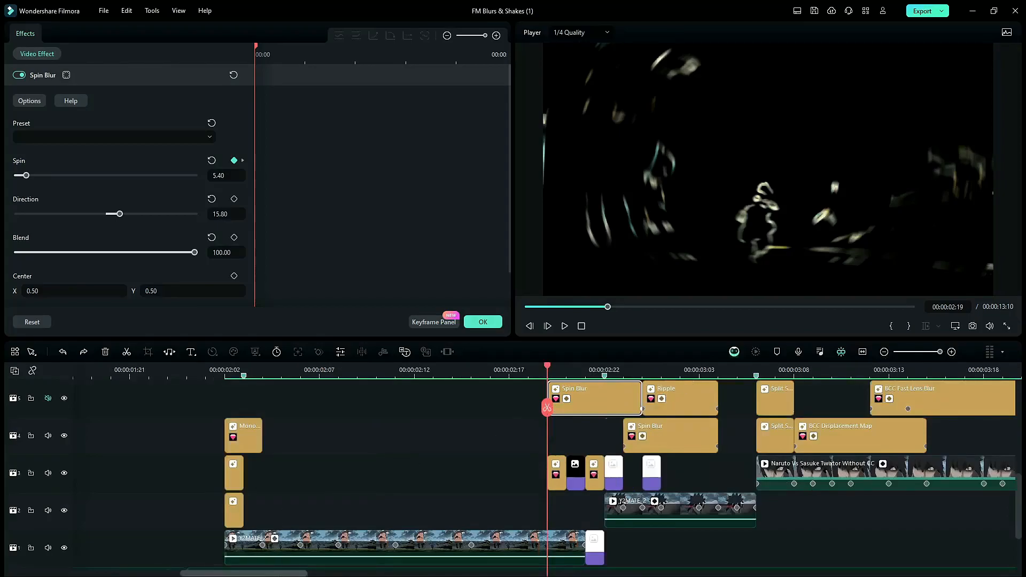
drag(281, 572, 309, 572)
scroll(388, 443, up, 1)
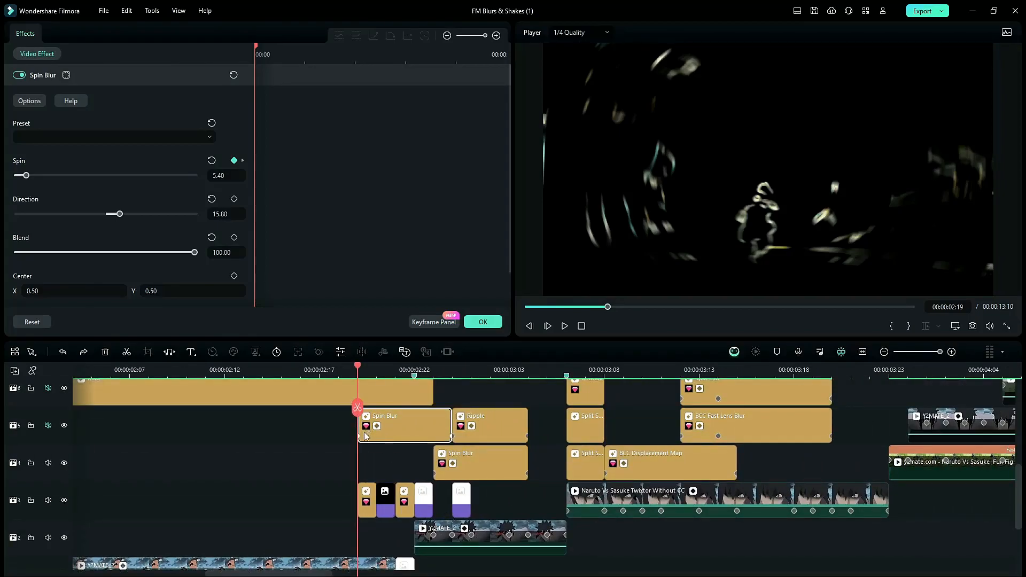
mouse_move(509, 168)
mouse_down()
mouse_move(505, 242)
mouse_move(506, 169)
mouse_up()
click(242, 162)
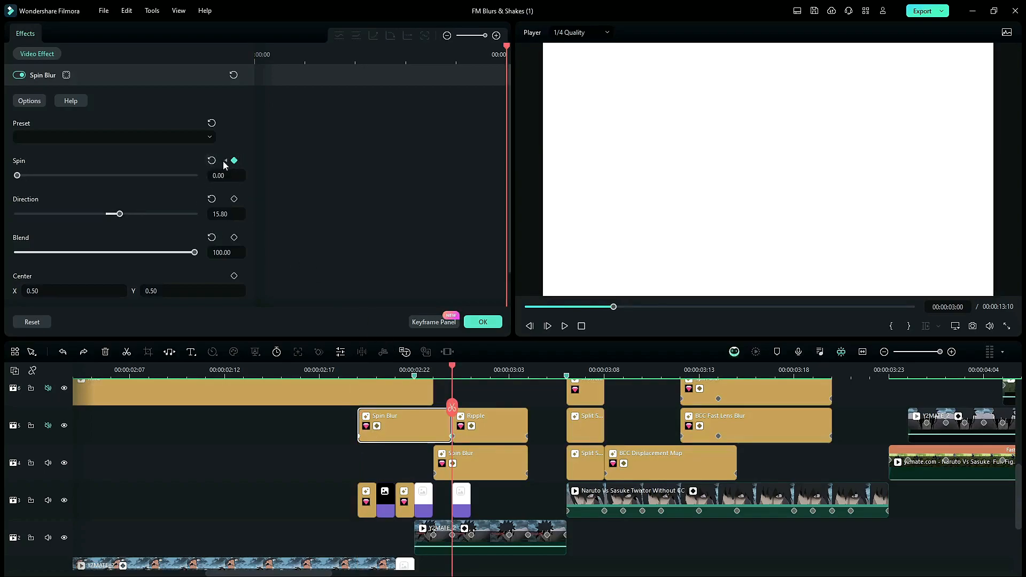
click(225, 161)
mouse_move(358, 368)
mouse_down()
mouse_move(402, 373)
mouse_move(358, 372)
mouse_up()
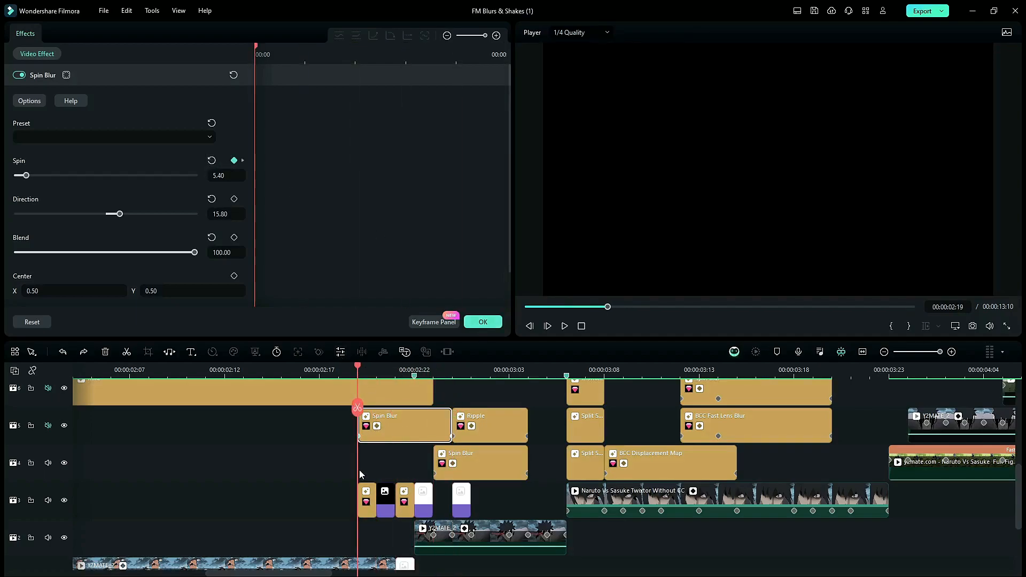
Examine the settings of the Neon Lights effect on track 3, and the short Ripple effect on the same track at 00:00:02:21.
scroll(393, 478, down, 1)
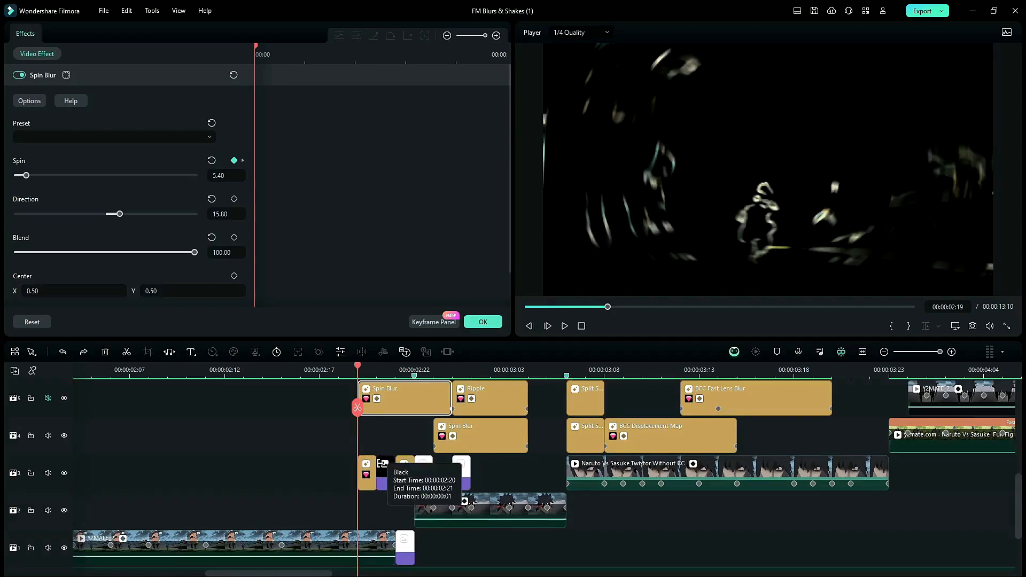
click(367, 473)
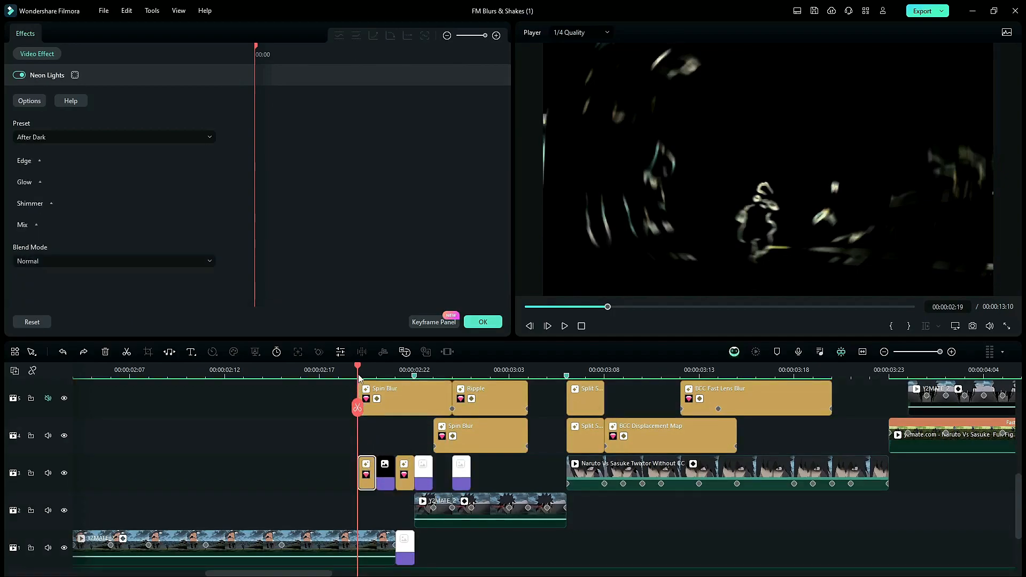
click(377, 369)
drag(377, 369, 395, 369)
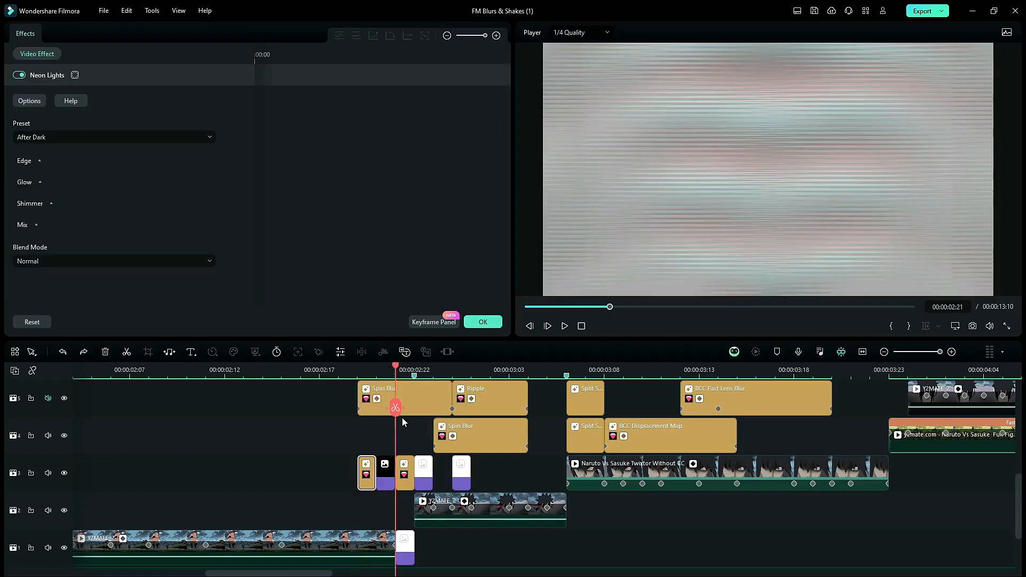
click(408, 471)
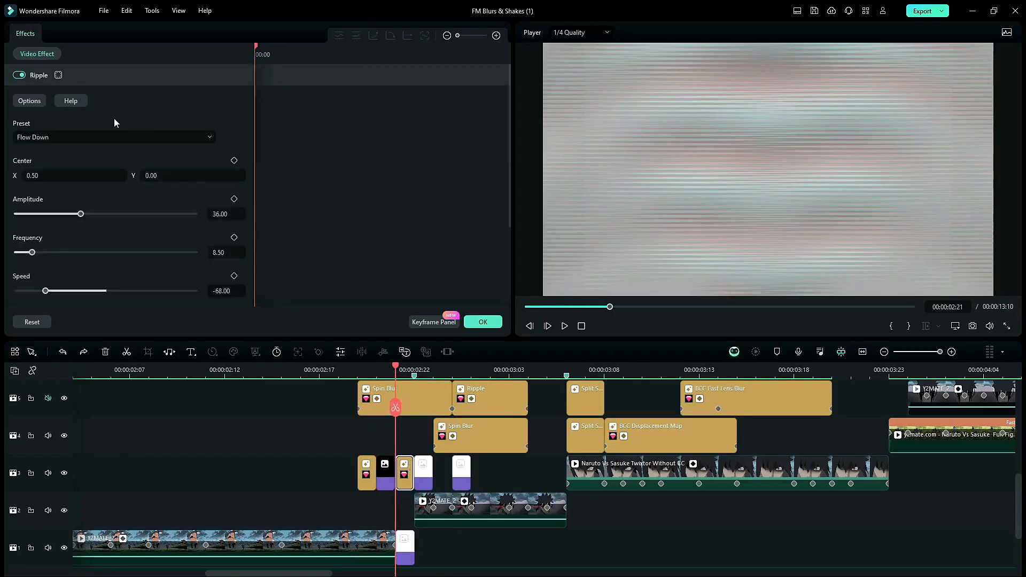
drag(507, 208, 507, 283)
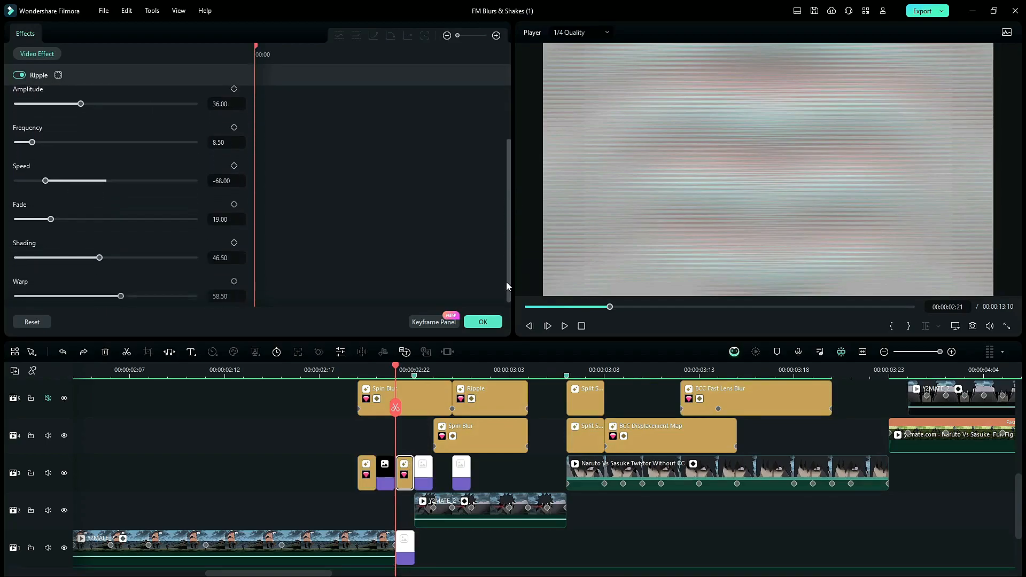
Open the properties of the one-frame White clip on track 3 and place the playhead at its start, 00:00:02:22.
click(423, 473)
mouse_move(396, 370)
mouse_down()
mouse_move(431, 371)
mouse_move(413, 375)
mouse_up()
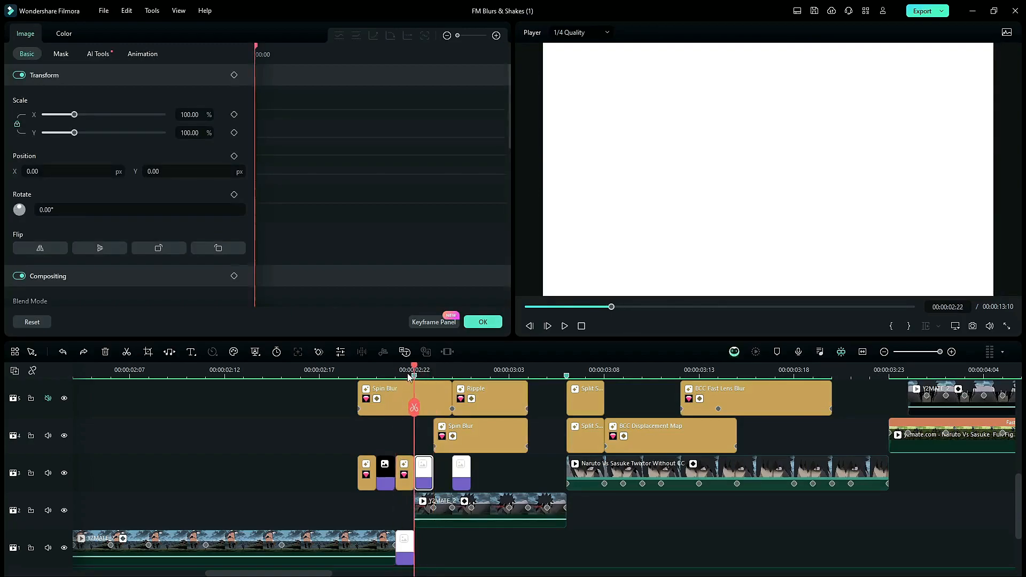
scroll(432, 482, down, 2)
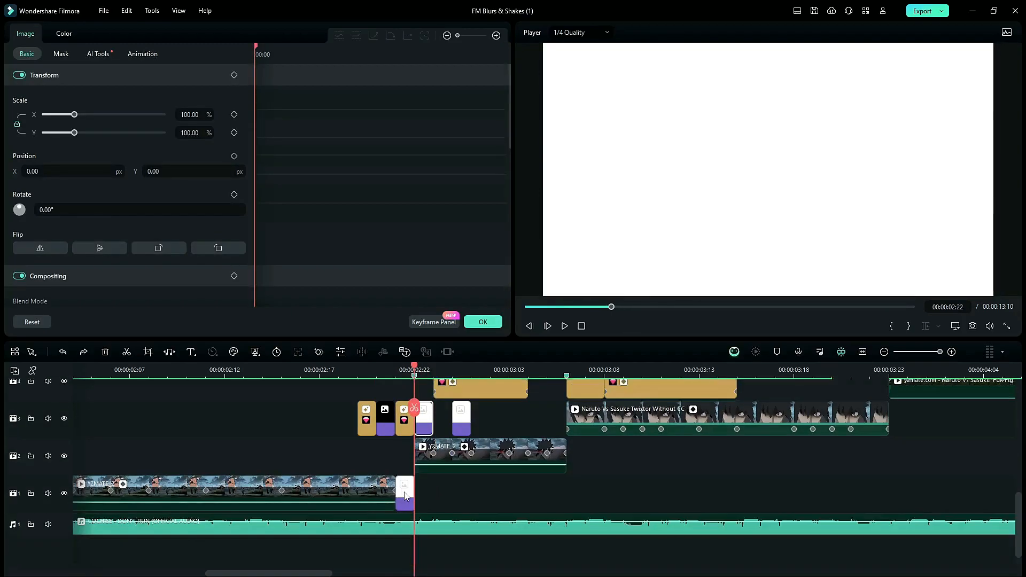
mouse_move(416, 370)
mouse_down()
mouse_move(396, 372)
mouse_move(421, 376)
mouse_up()
Move the playhead to 00:00:02:23 and examine the settings of the Spin Blur effect on track 4 above the second clip.
scroll(512, 474, up, 3)
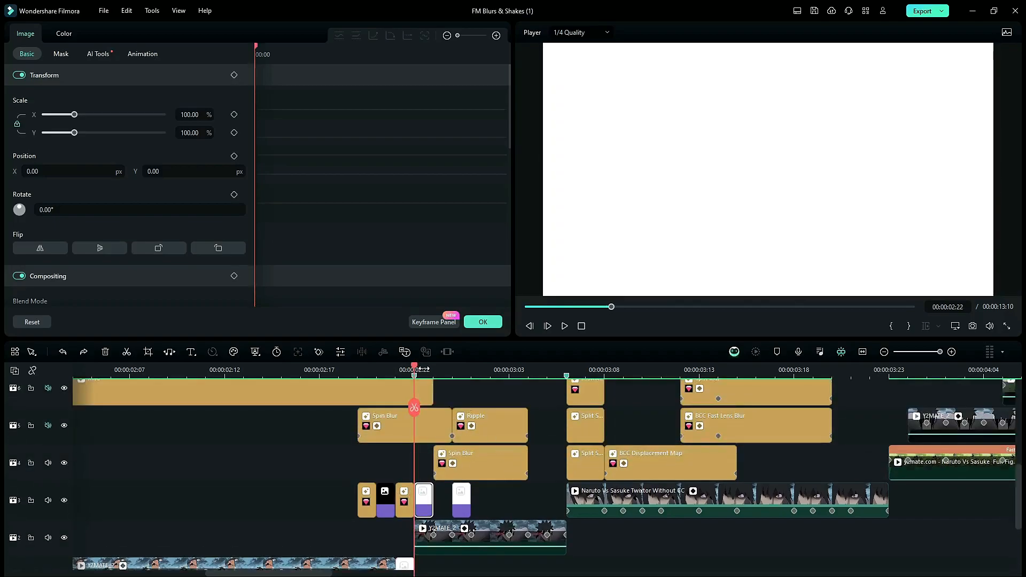
drag(416, 370, 433, 370)
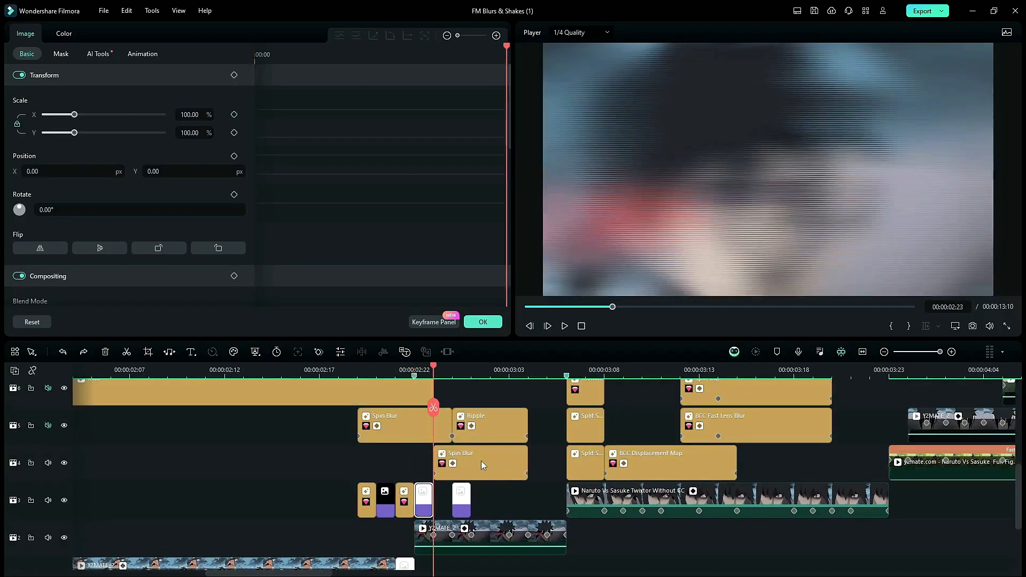
click(481, 461)
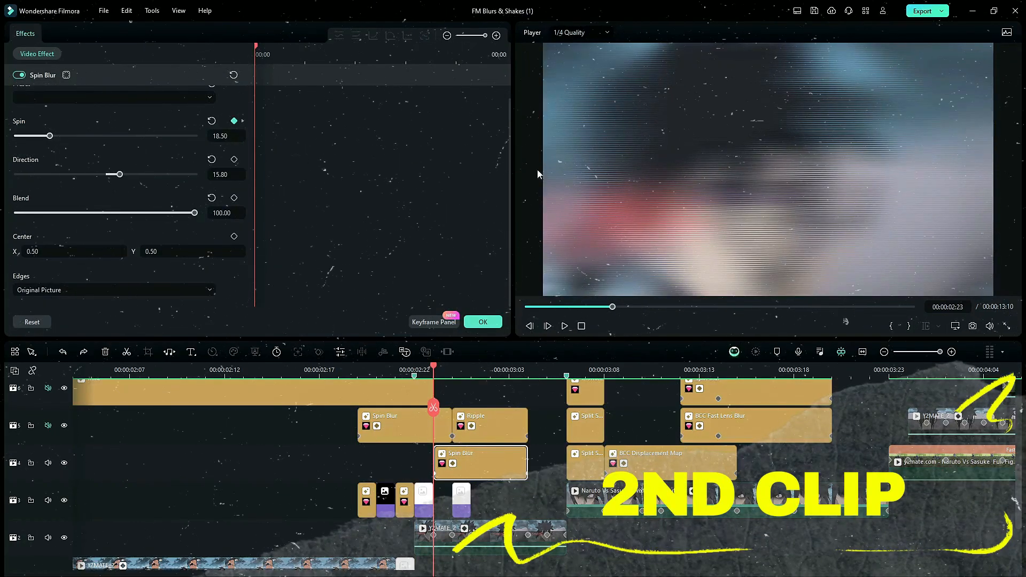
Check the Spin keyframe at the end of the track 4 Spin Blur, and place the playhead at 00:00:03:00.
scroll(498, 170, up, 1)
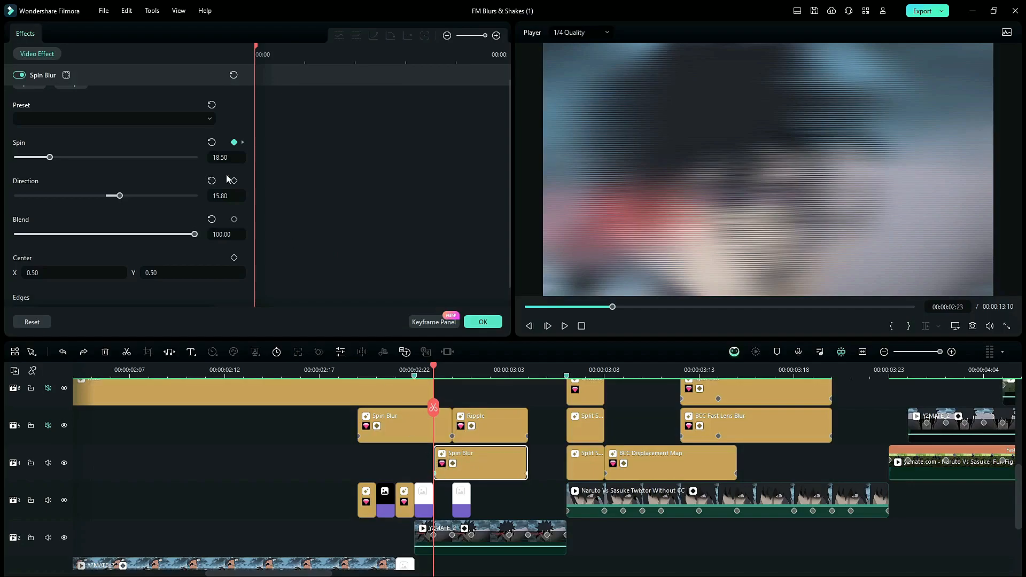
click(242, 142)
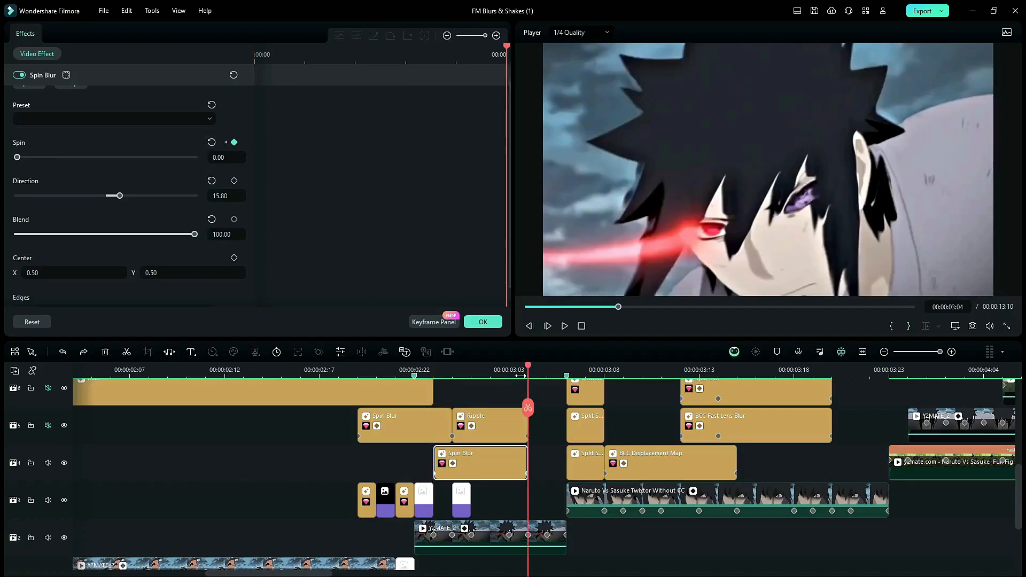
drag(534, 369, 459, 374)
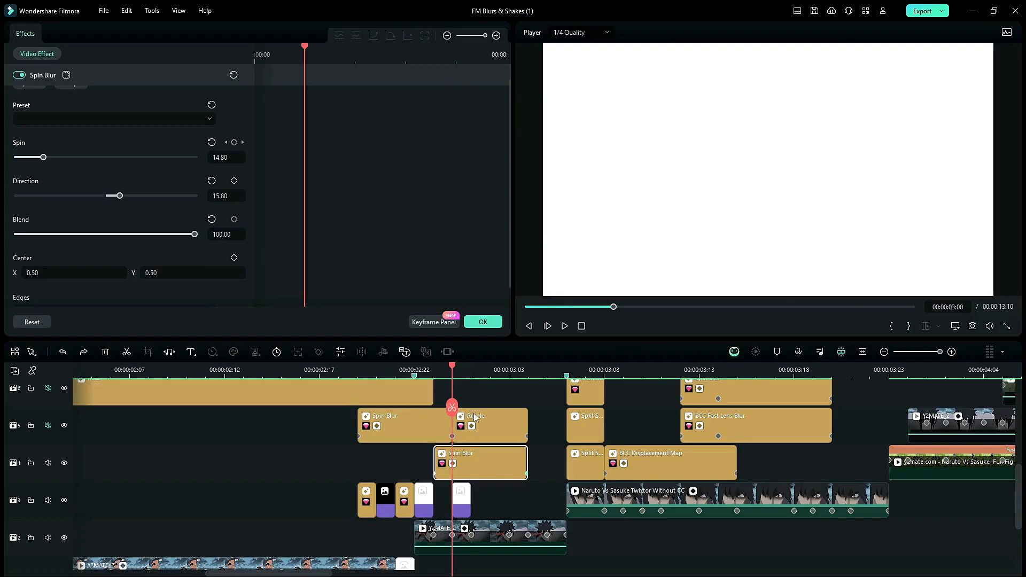
Examine the settings of the Ripple effect on track 5 at 00:00:03:00, including its Amplitude keyframe at the end.
click(473, 429)
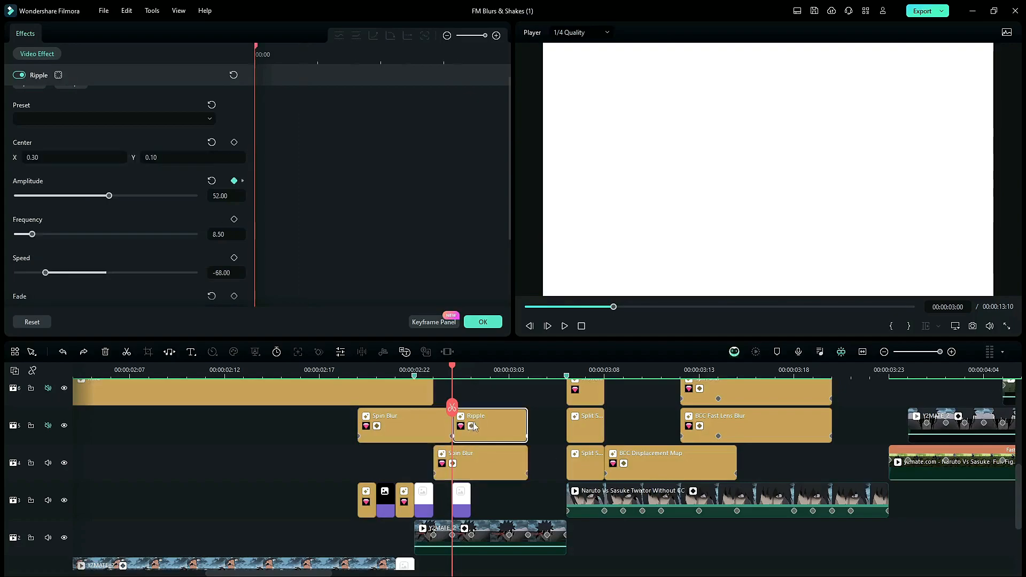
mouse_move(509, 214)
mouse_down()
mouse_move(512, 198)
mouse_move(515, 298)
mouse_move(503, 224)
mouse_up()
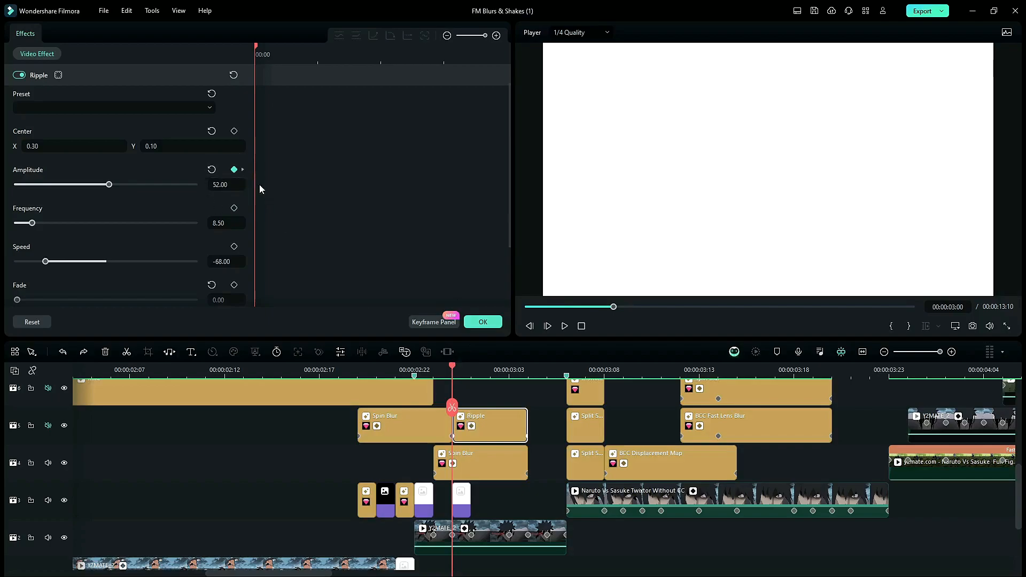
click(243, 170)
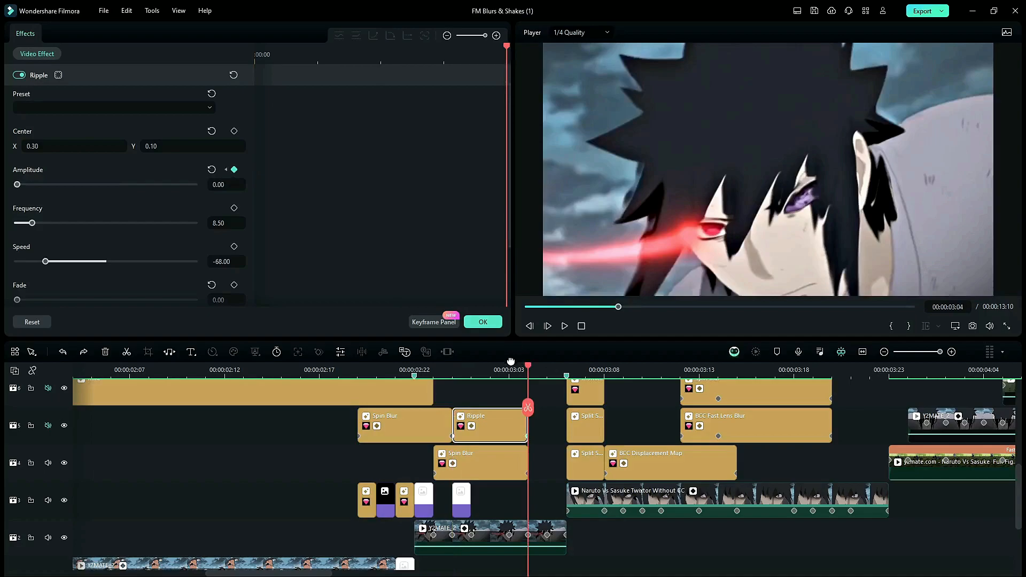
Place the playhead at 00:00:03:03 and examine the starting settings of the BCC Displacement Map effect on track 7.
scroll(569, 412, down, 1)
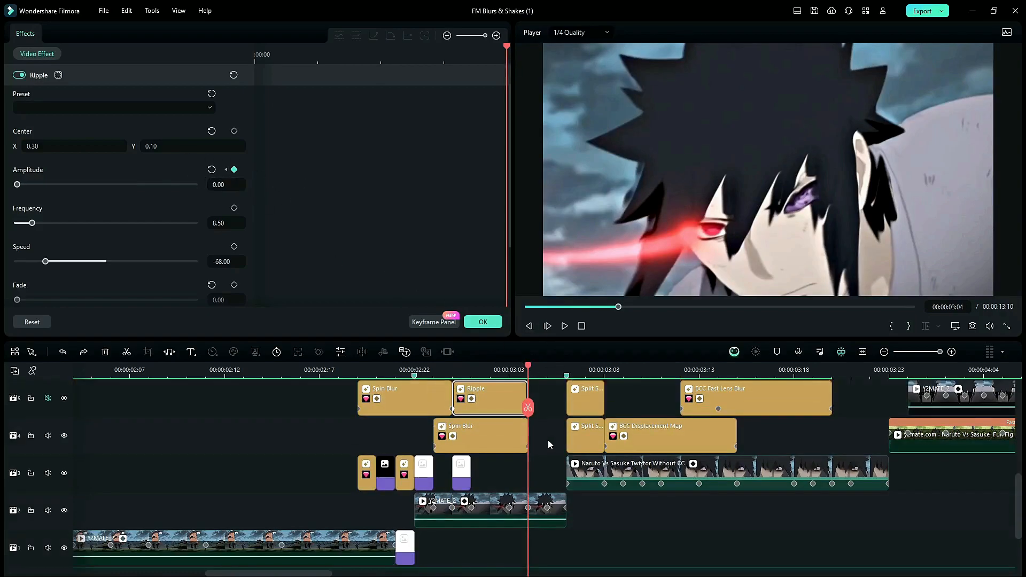
drag(530, 371, 546, 370)
scroll(621, 474, up, 2)
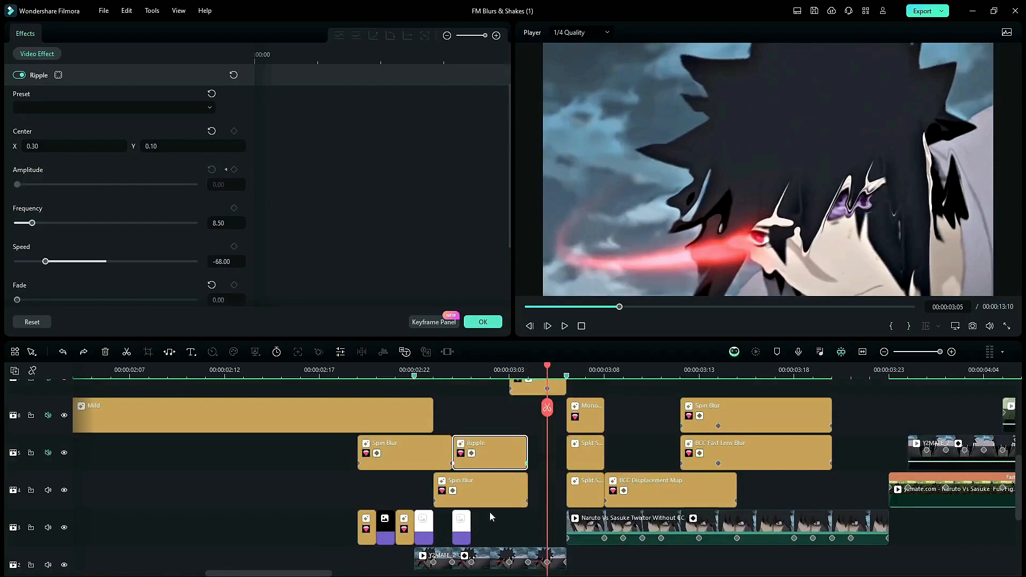
drag(324, 572, 347, 573)
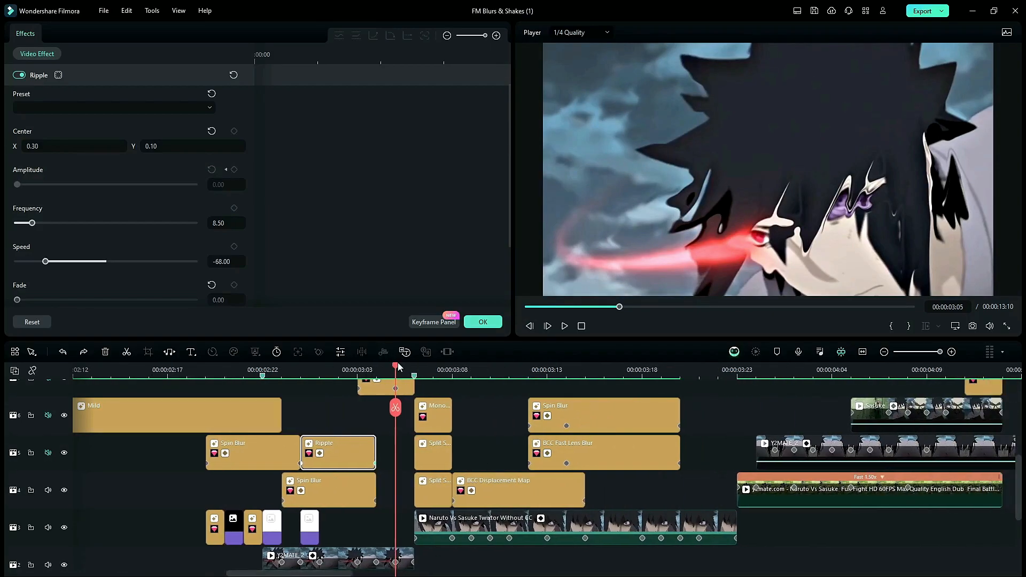
click(361, 369)
scroll(388, 449, up, 2)
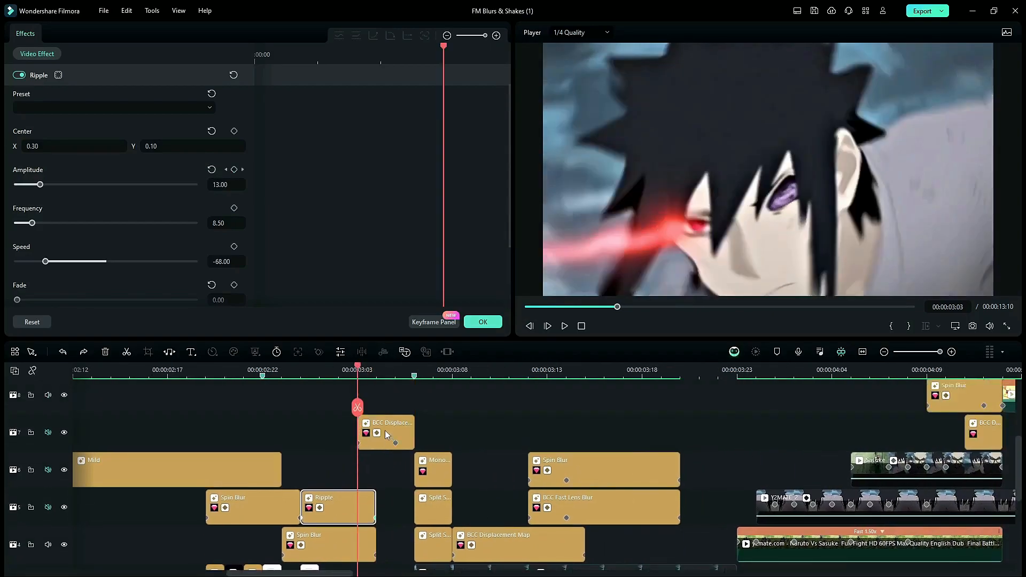
click(385, 431)
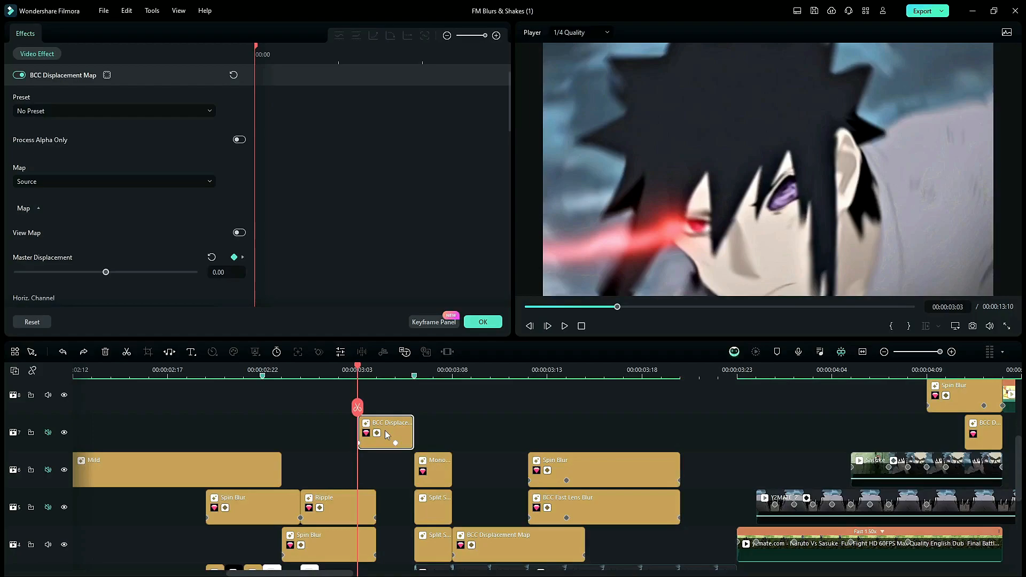
drag(509, 120, 515, 145)
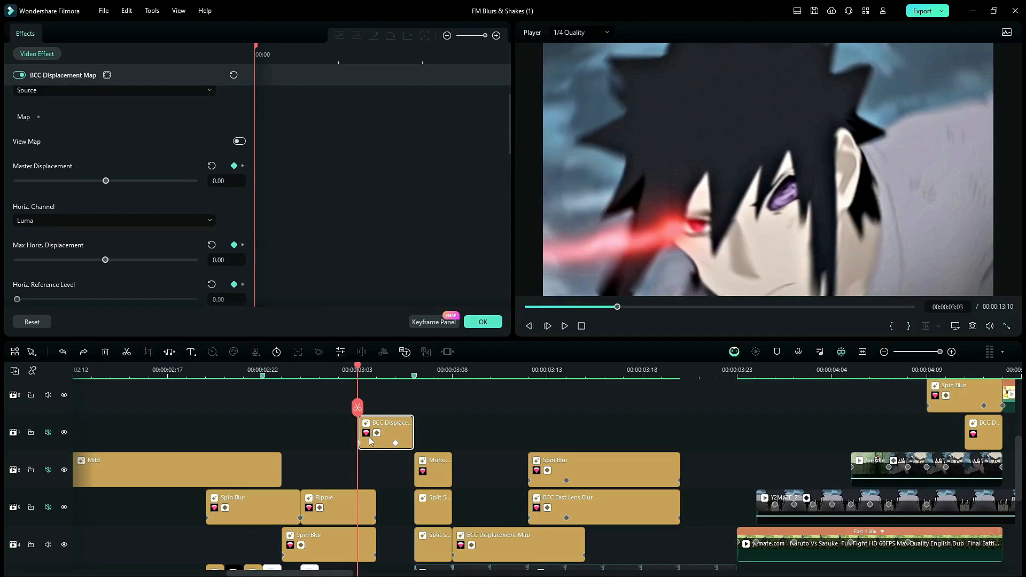
Go to the next Master Displacement keyframe of the track 7 BCC Displacement Map and review its displacement settings there.
click(243, 166)
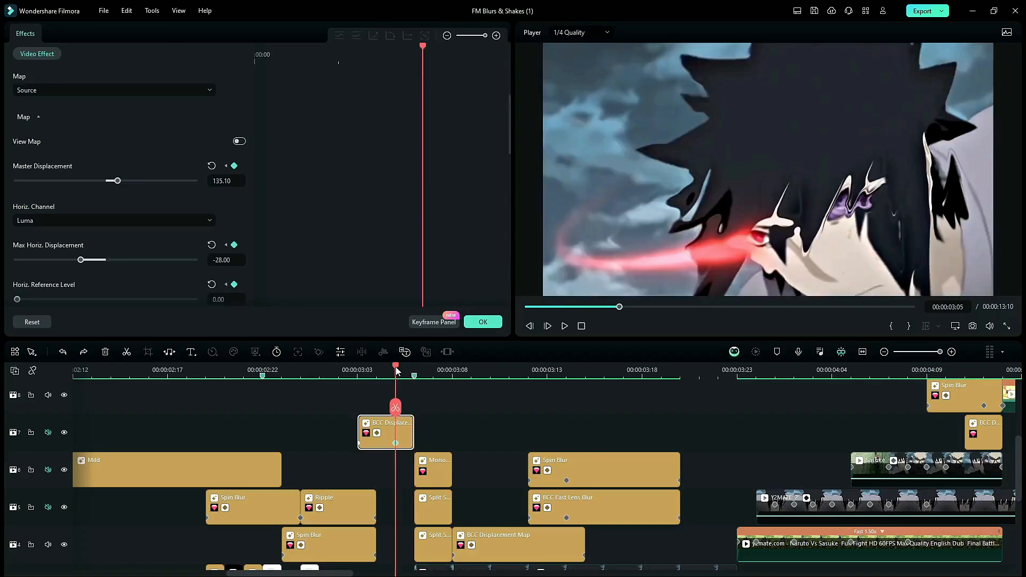
drag(509, 136, 507, 203)
scroll(463, 438, down, 1)
scroll(463, 438, down, 1)
scroll(463, 438, up, 1)
Move the playhead to the third clip's start at 00:00:03:06 and open the settings of the MonochromeOne effect on track 6.
click(413, 374)
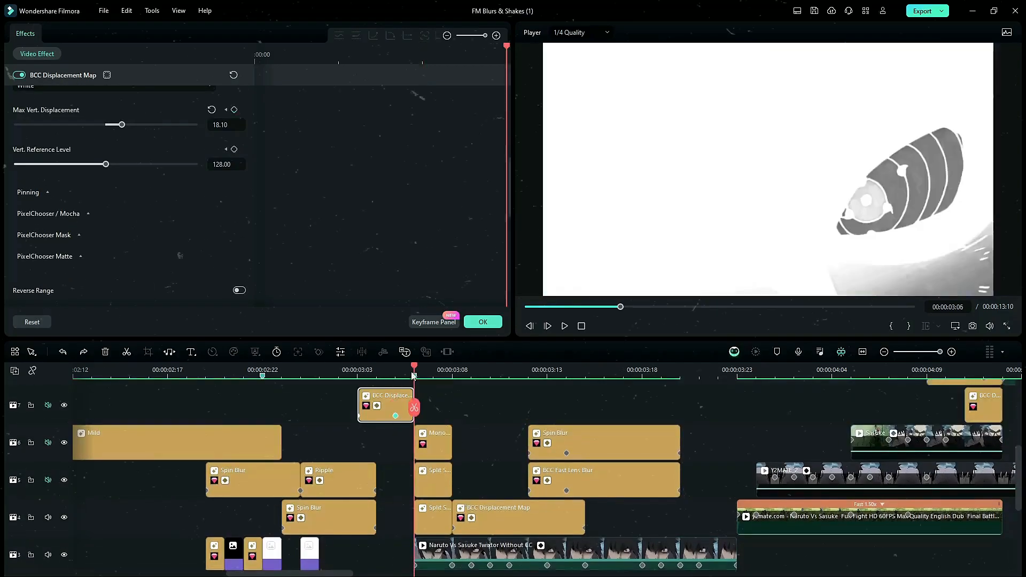
scroll(463, 437, down, 1)
click(444, 420)
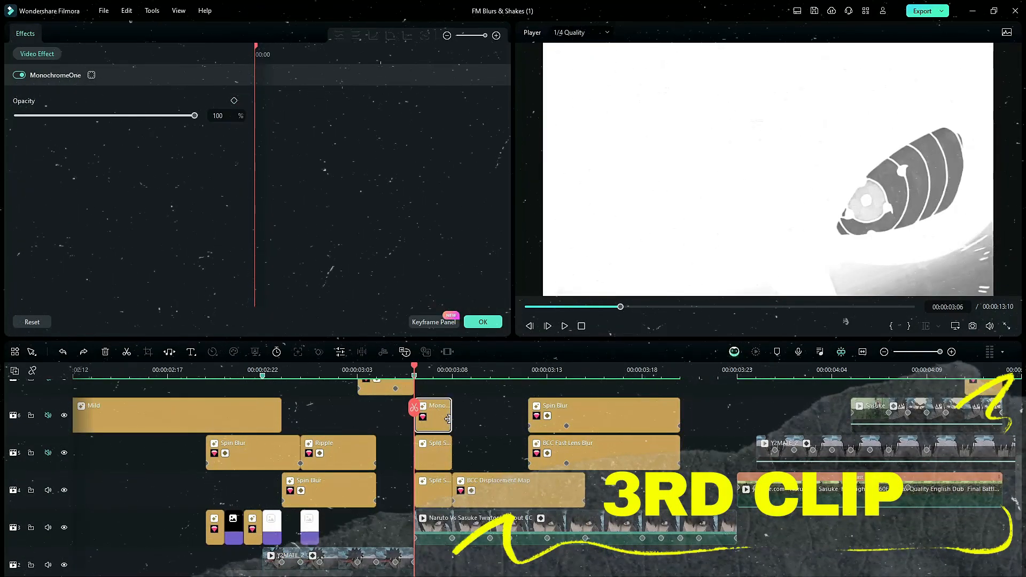
Move the playhead to 00:00:03:08 and examine the settings of the BCC Displacement Map on track 4 above the third clip.
scroll(448, 419, up, 5)
scroll(680, 464, down, 3)
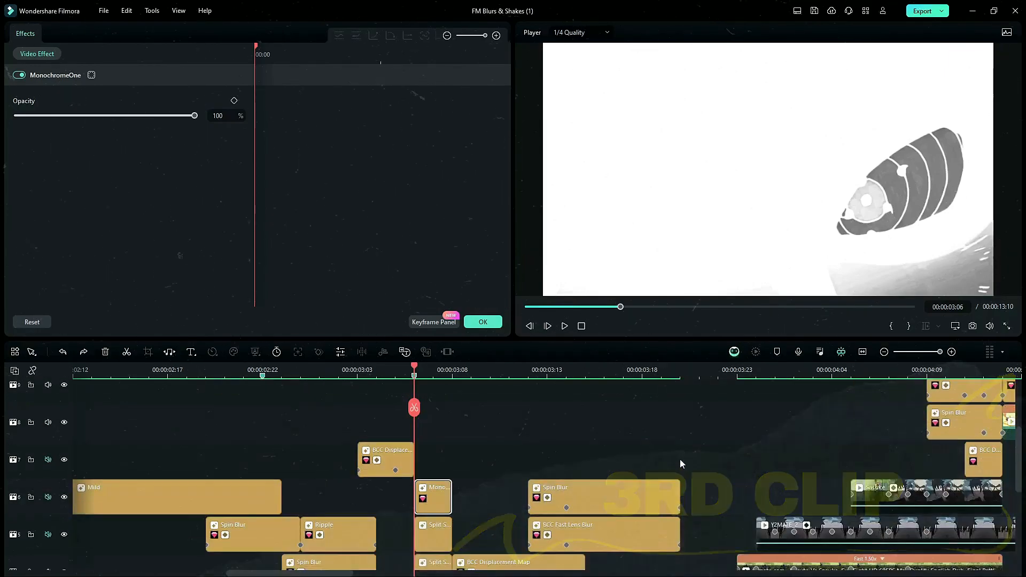
scroll(679, 459, down, 3)
scroll(532, 476, left, 3)
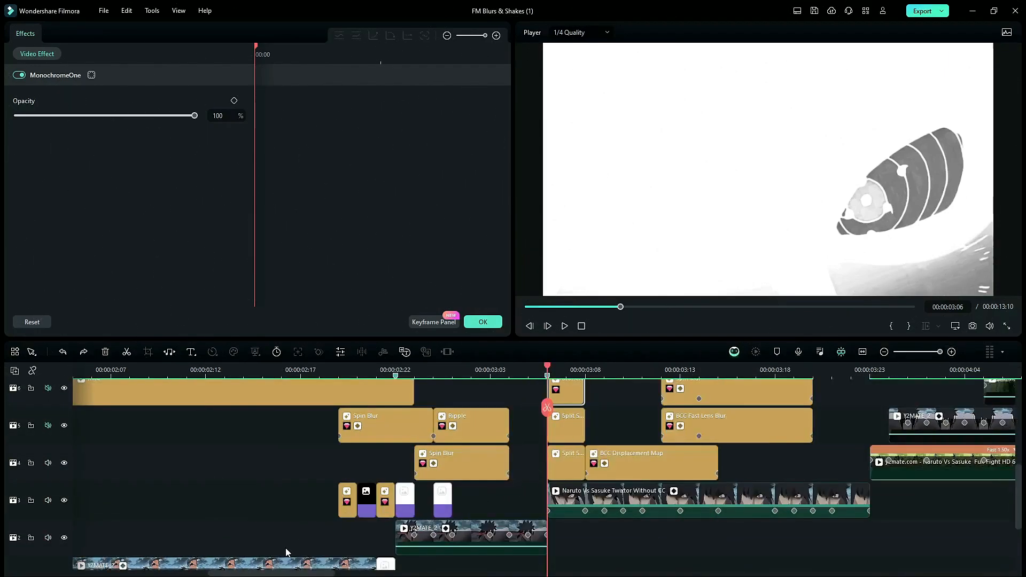
drag(287, 574, 315, 574)
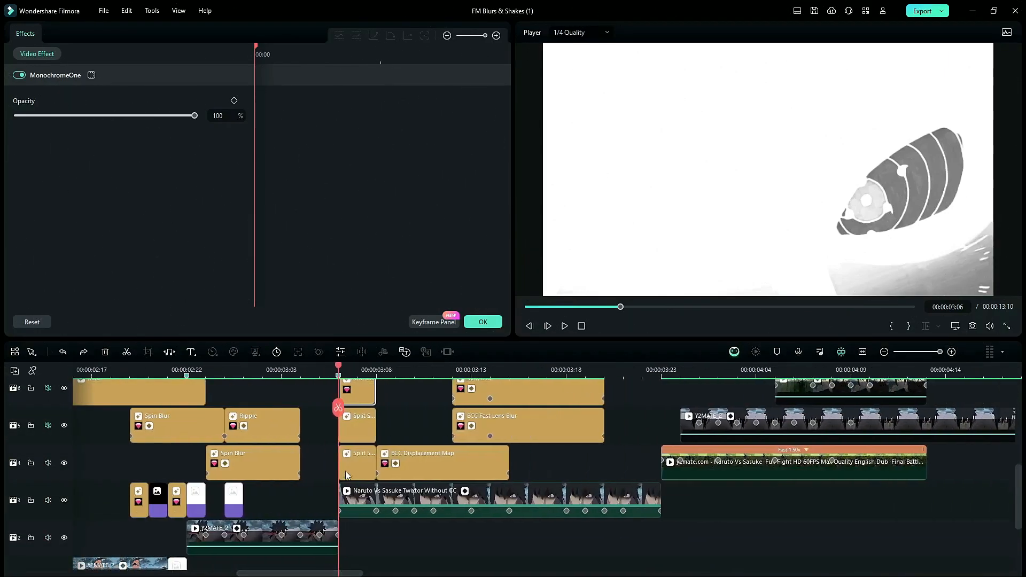
click(377, 371)
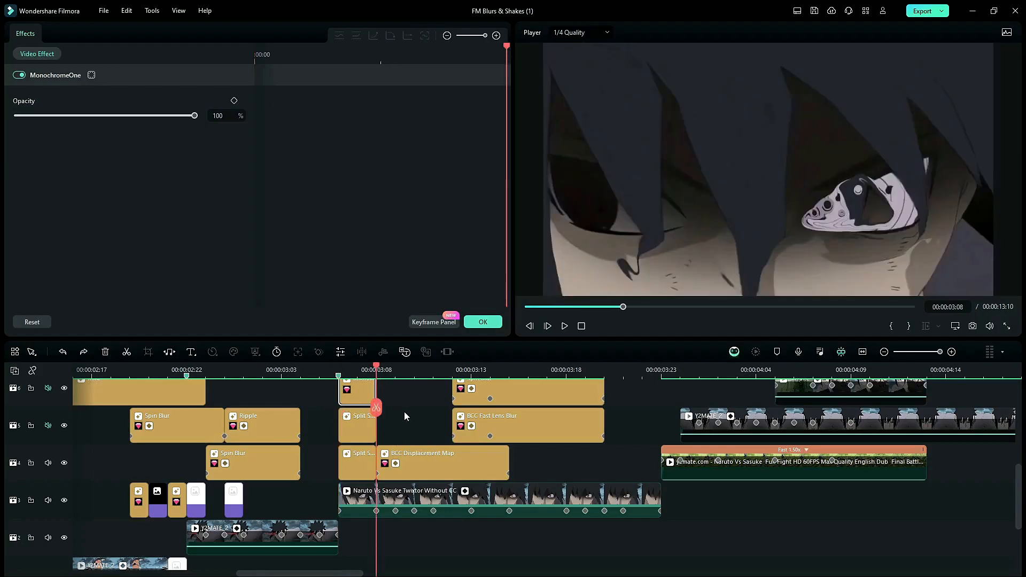
click(403, 452)
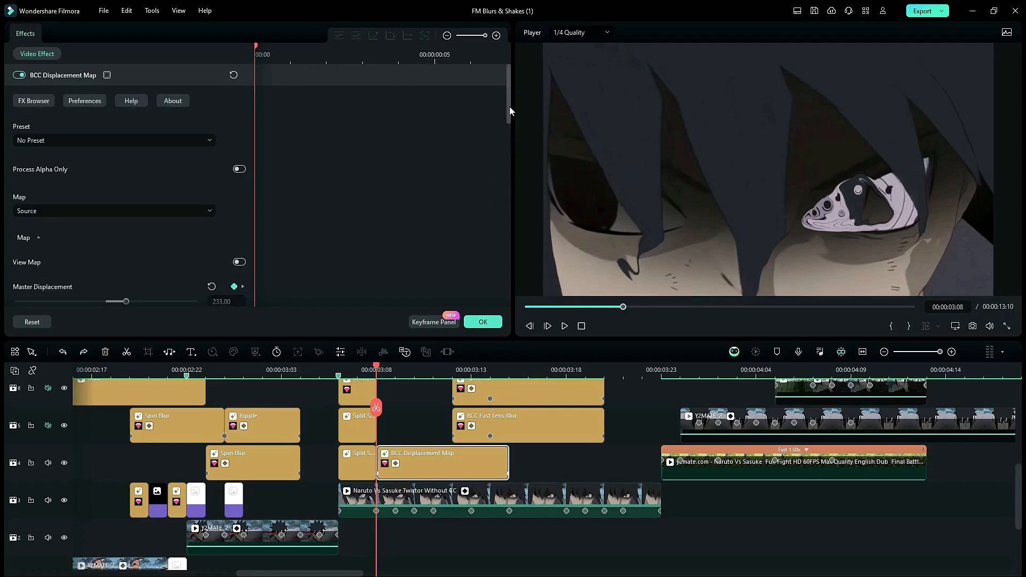
drag(510, 106, 515, 133)
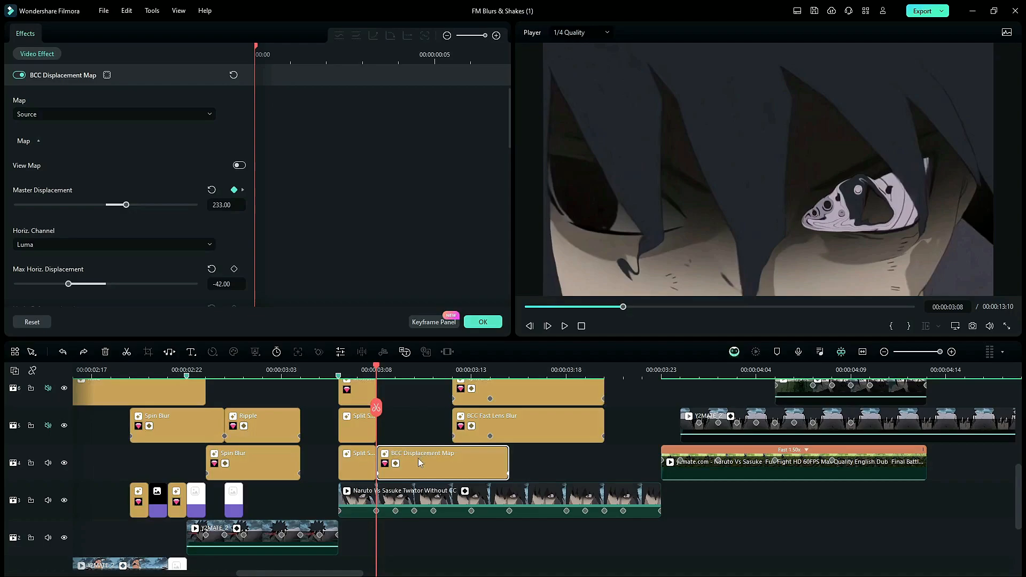
Check the Master Displacement keyframe at the end of the track 4 BCC Displacement Map, and step the playhead back to 00:00:03:12.
click(242, 190)
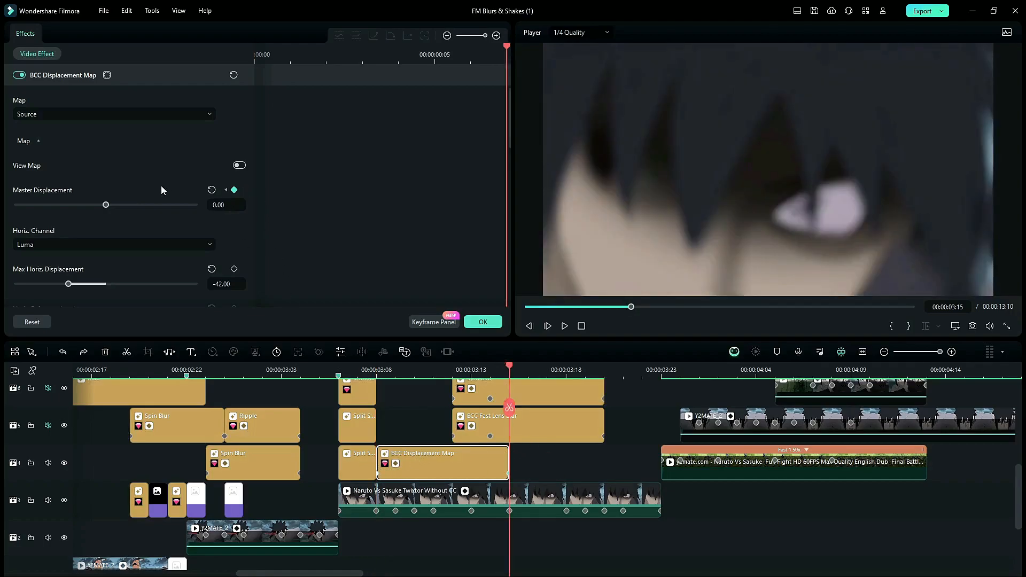
key(Left)
key(Left)
key(Left)
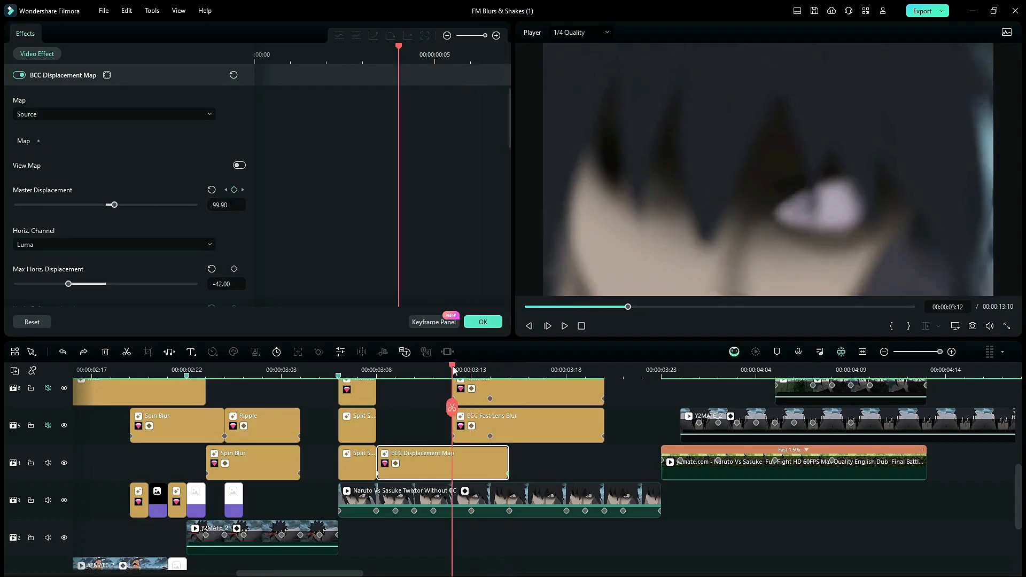
Examine the settings of the Spin Blur effect on track 6 above the third clip, at its start.
scroll(573, 454, up, 3)
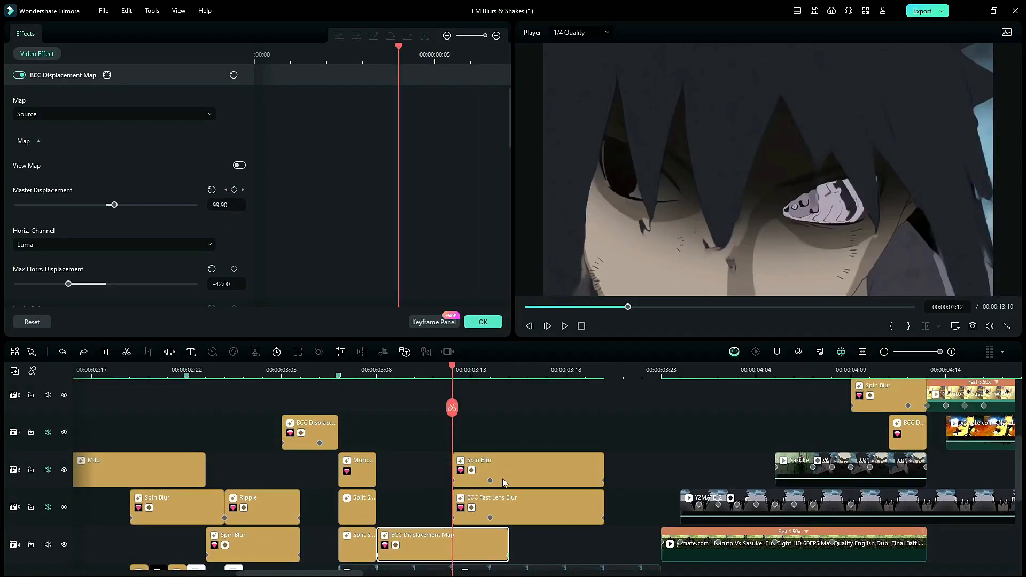
click(504, 474)
scroll(295, 222, up, 3)
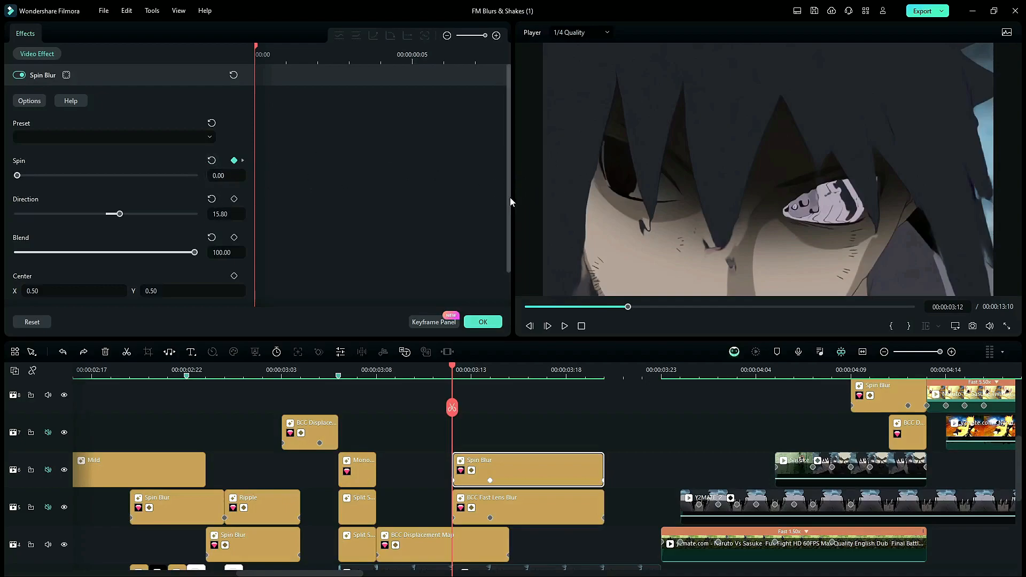
scroll(509, 198, down, 2)
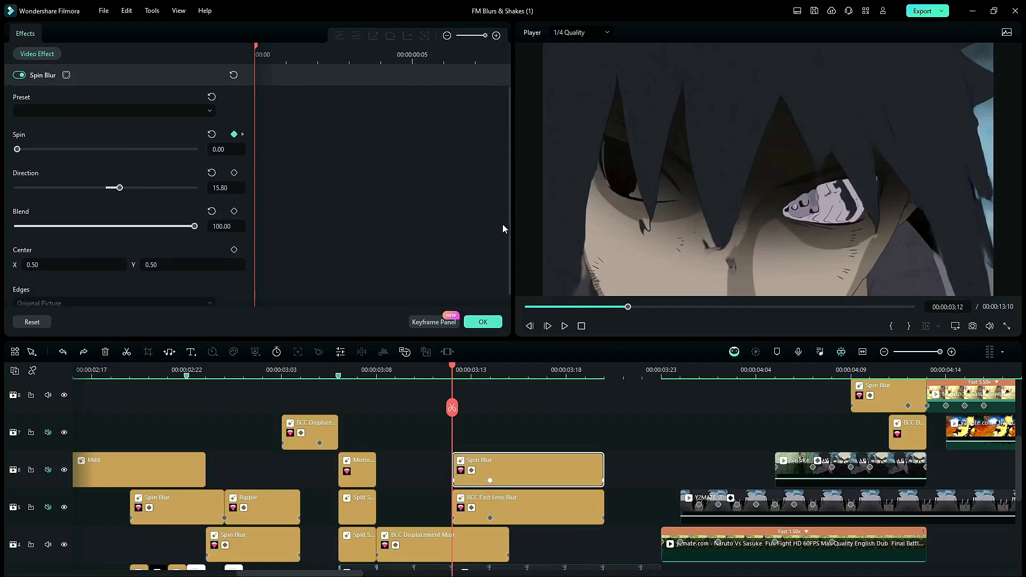
scroll(501, 250, down, 1)
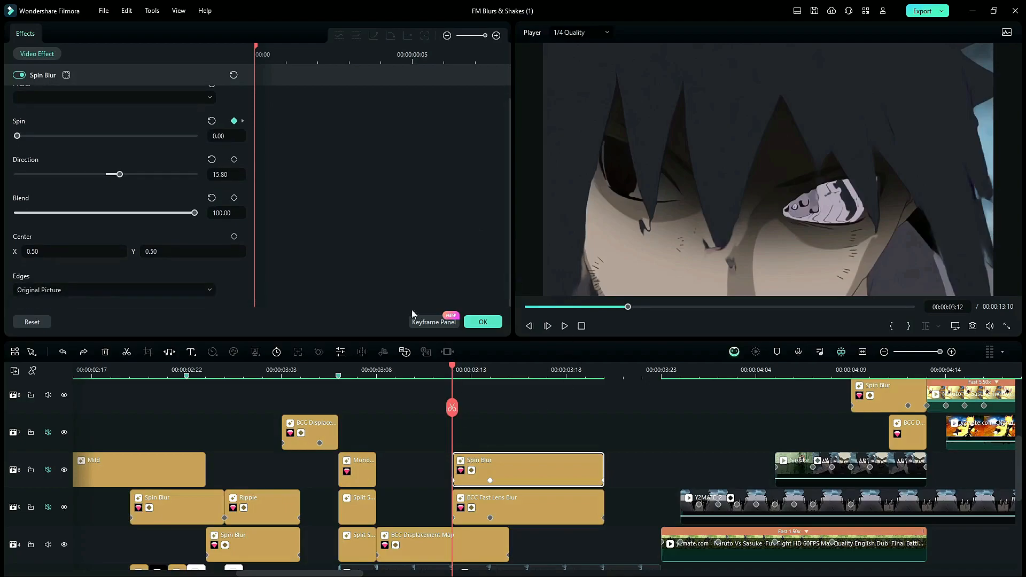
Check the middle and end Spin keyframes of the track 6 Spin Blur, at 00:00:03:14 and 00:00:03:20.
click(242, 121)
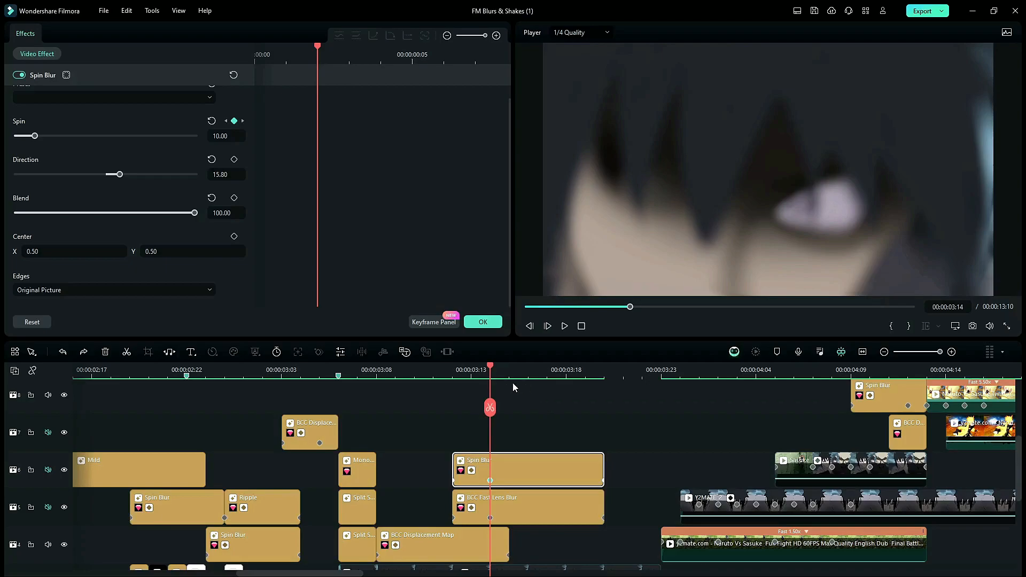
scroll(405, 250, up, 3)
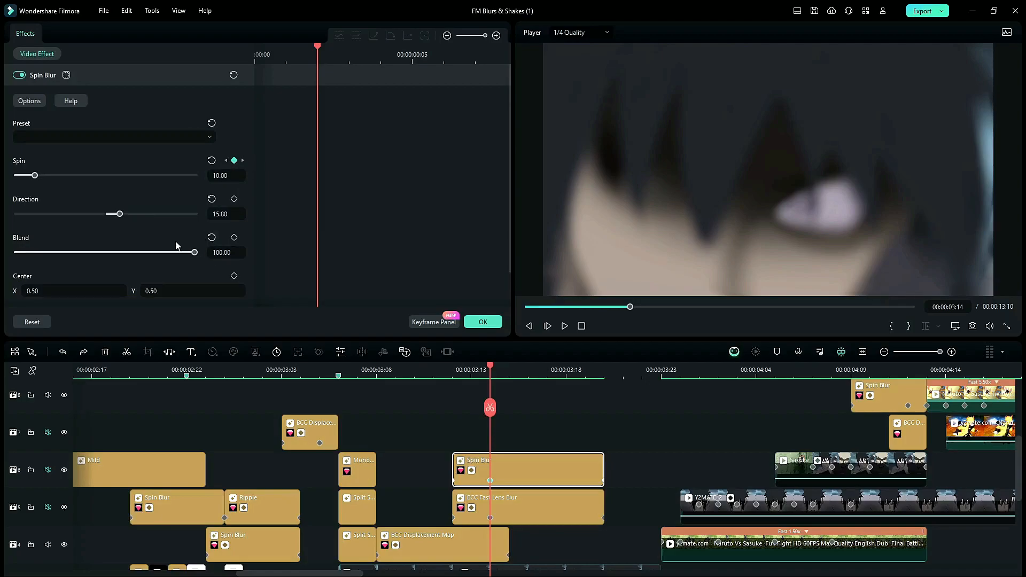
click(242, 161)
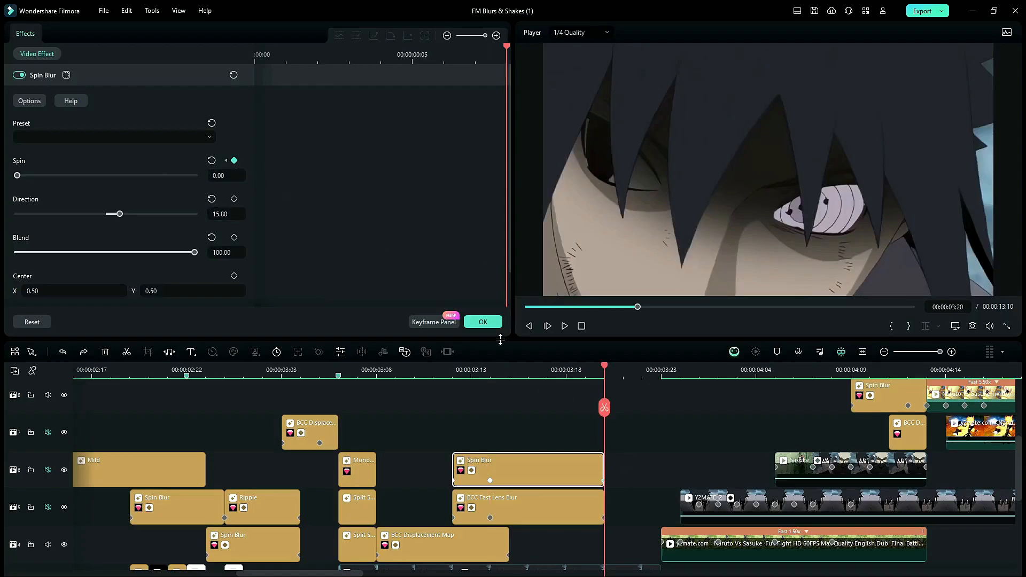
Return the playhead to 00:00:03:12 and examine the settings of the BCC Fast Lens Blur effect on track 5.
click(469, 366)
key(Left)
click(539, 500)
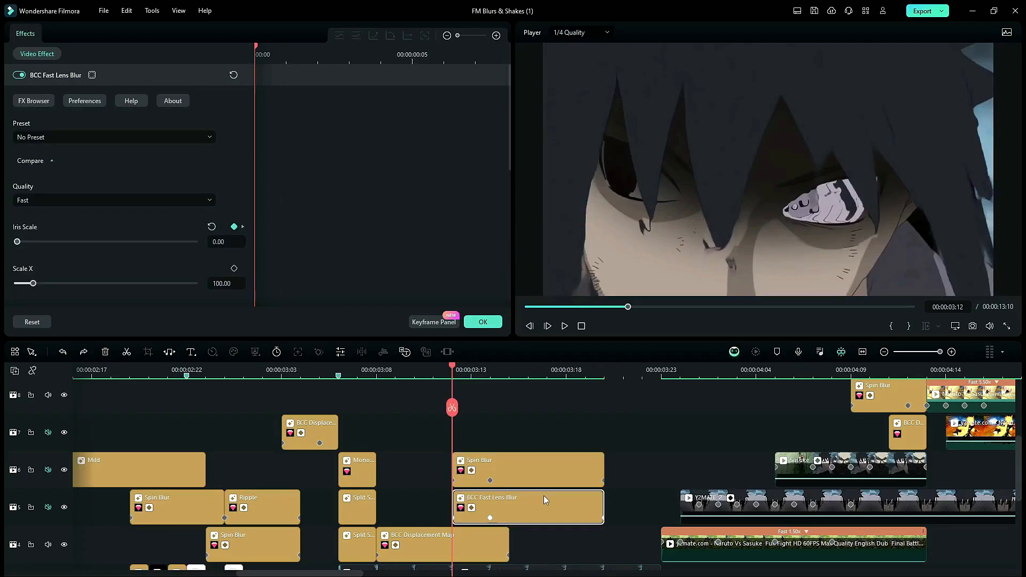
scroll(338, 252, down, 1)
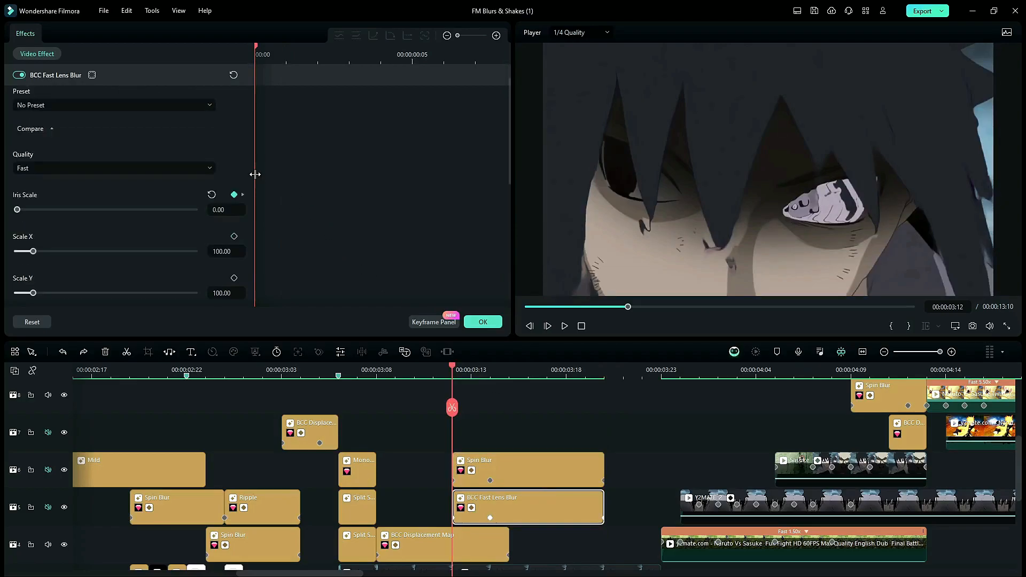
scroll(461, 189, down, 2)
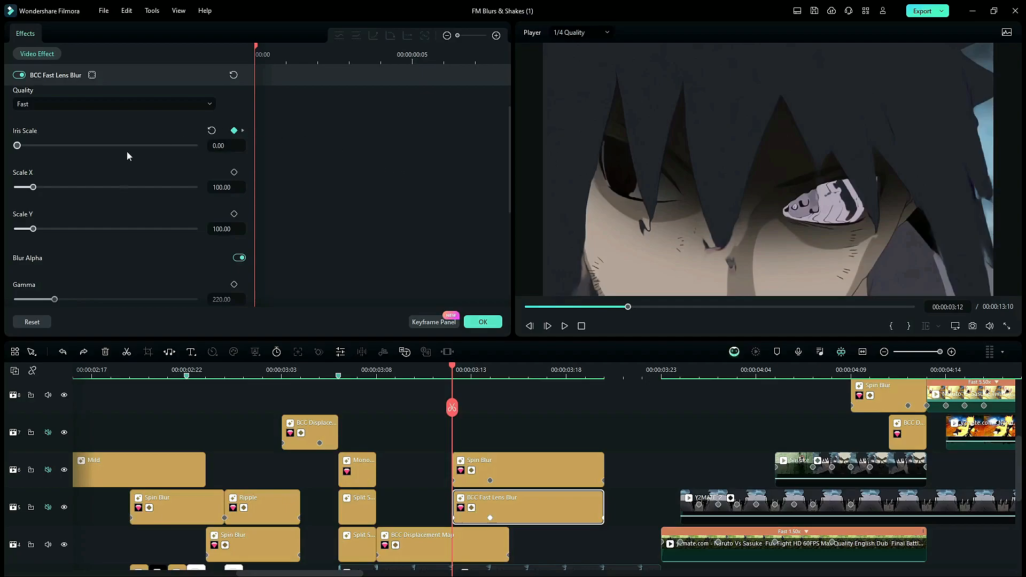
scroll(374, 224, down, 2)
scroll(383, 227, down, 3)
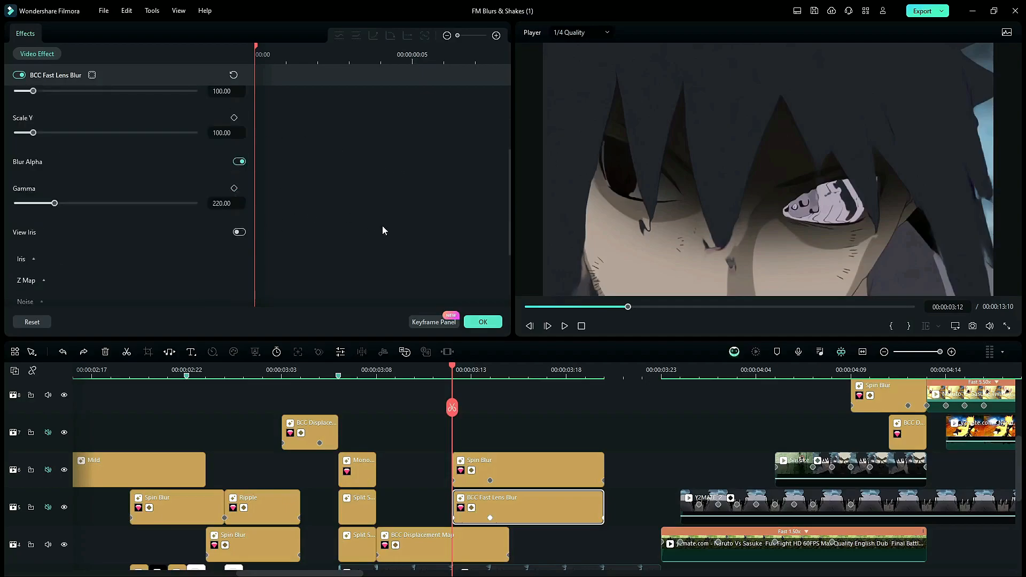
scroll(383, 227, up, 6)
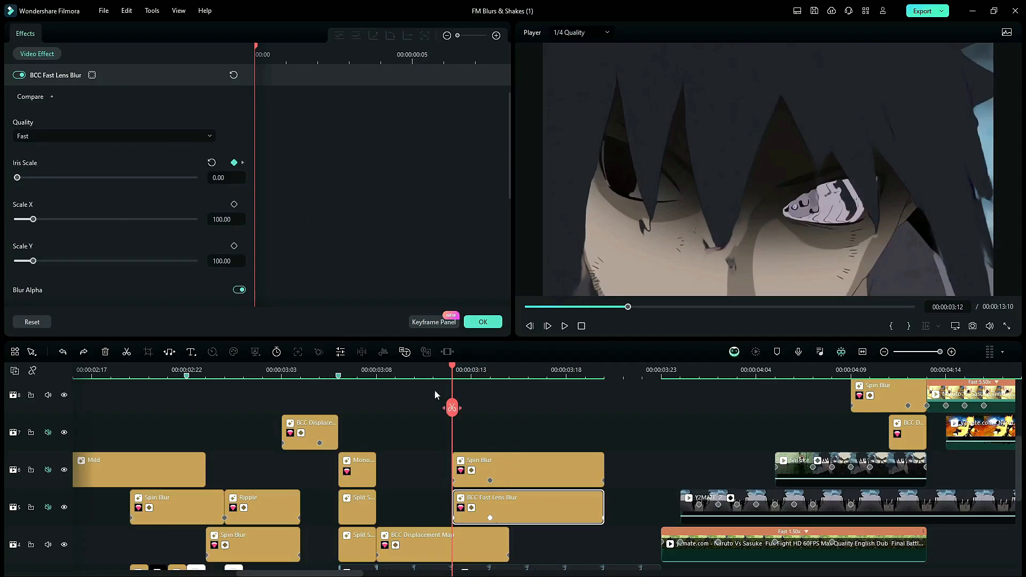
Check the middle and end Iris Scale keyframes of the track 5 BCC Fast Lens Blur, at 00:00:03:14 and 00:00:03:20.
click(244, 163)
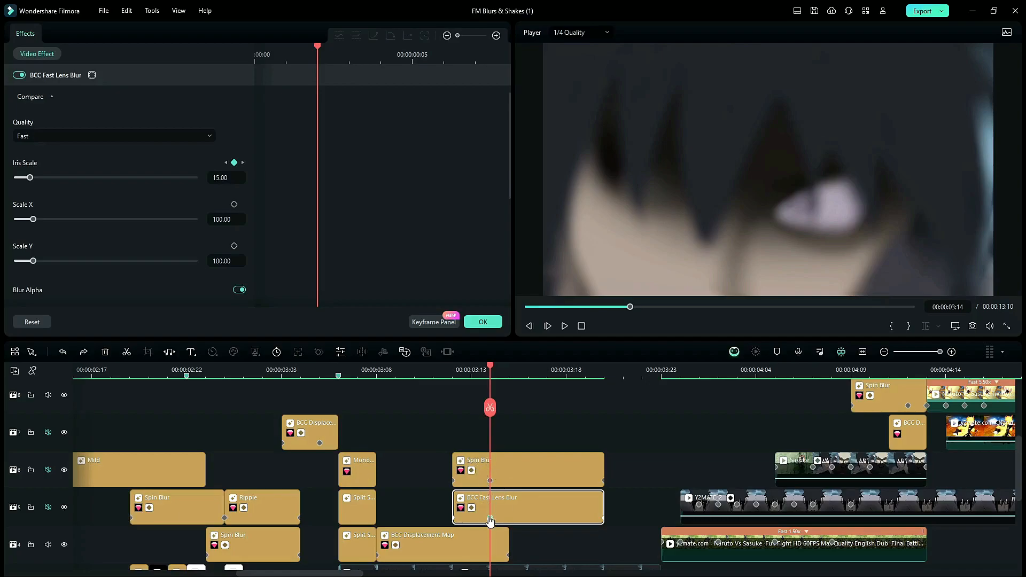
click(243, 162)
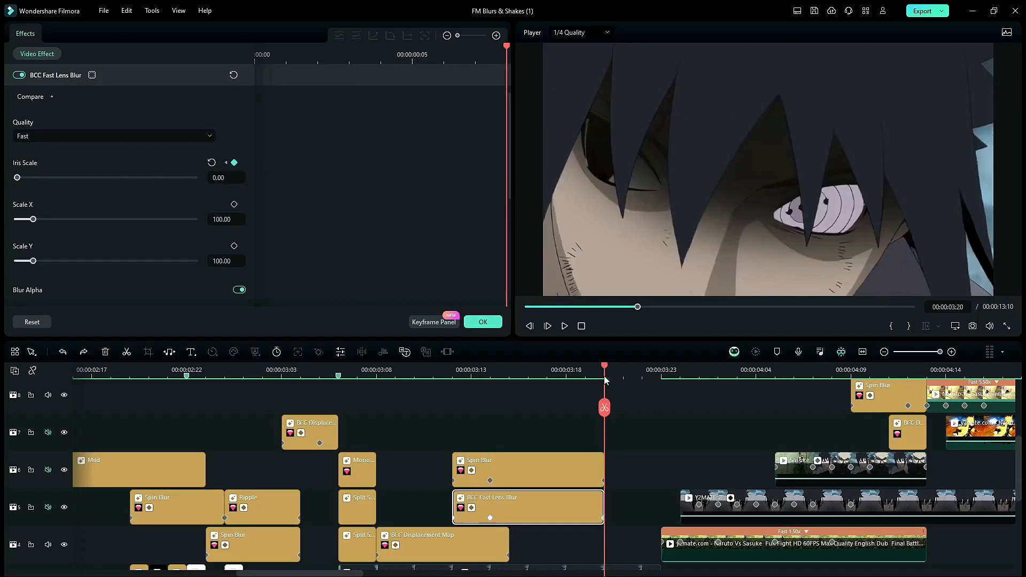
scroll(693, 478, down, 2)
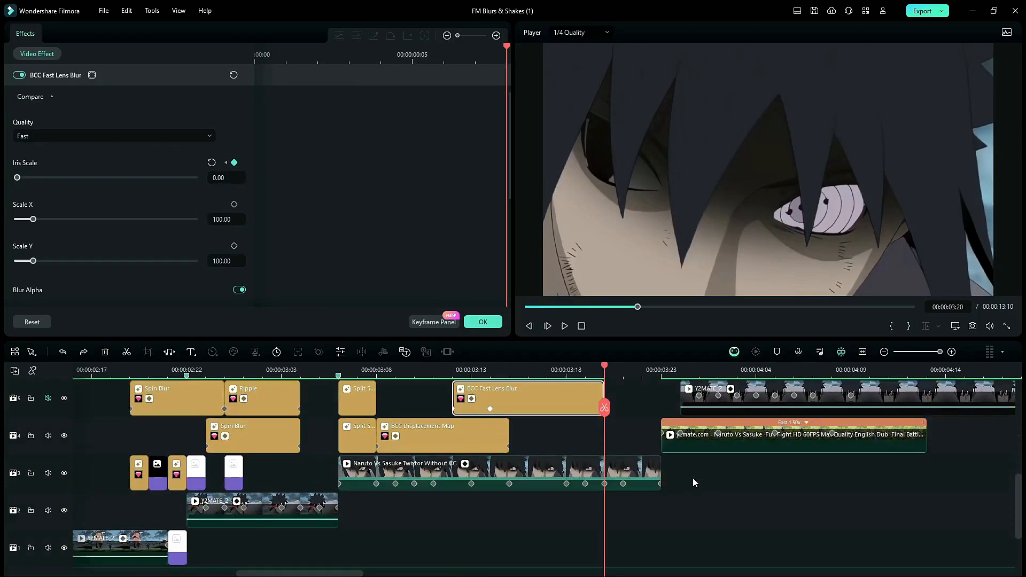
Move the playhead to 00:00:04:05 at the start of the sixth clip and look over the effects stacked on the tracks above it.
scroll(637, 415, up, 1)
drag(602, 371, 681, 371)
scroll(535, 476, up, 2)
drag(275, 576, 328, 575)
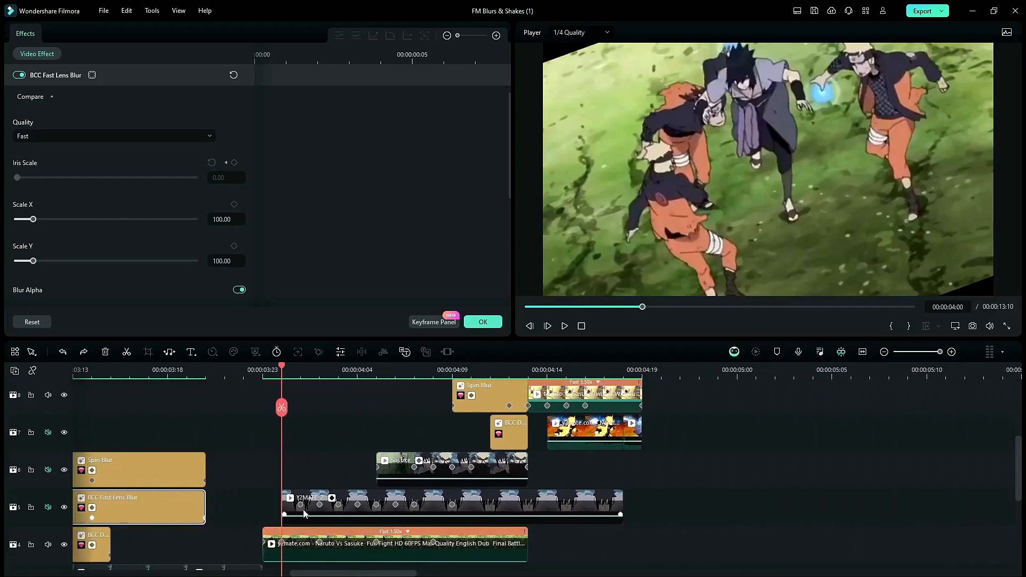
scroll(385, 424, up, 2)
click(375, 378)
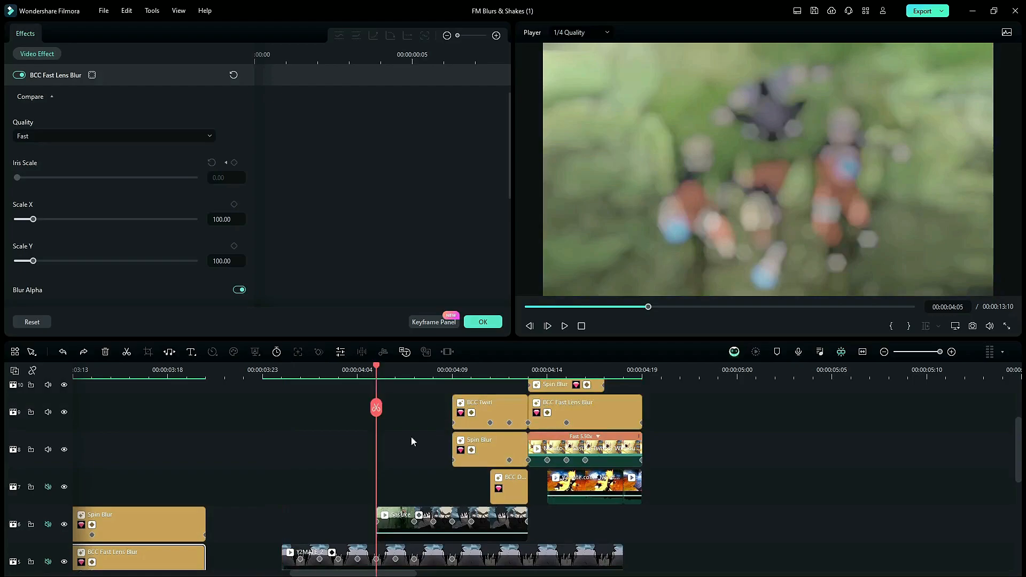
scroll(423, 521, up, 2)
scroll(423, 522, up, 1)
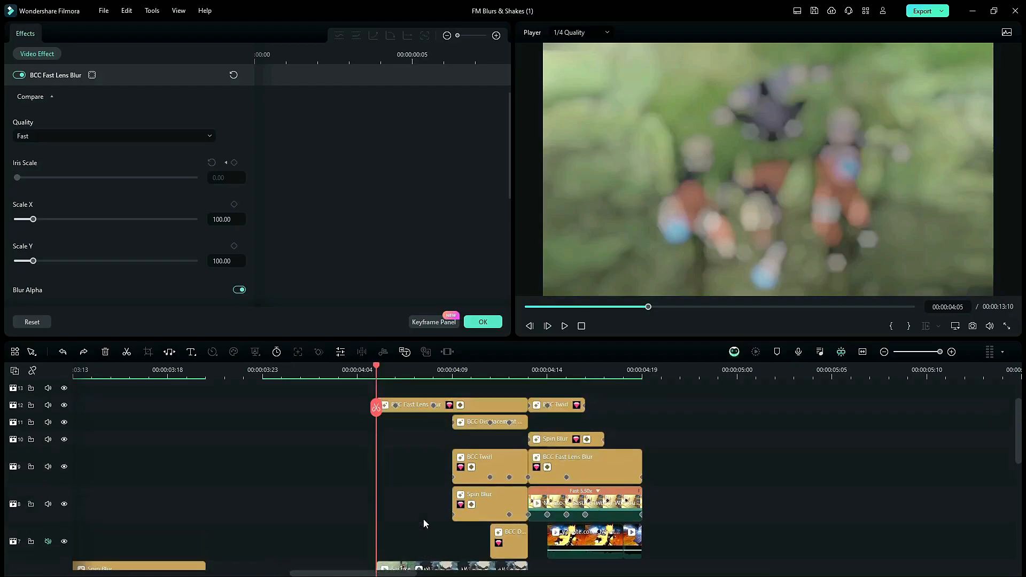
scroll(422, 521, down, 2)
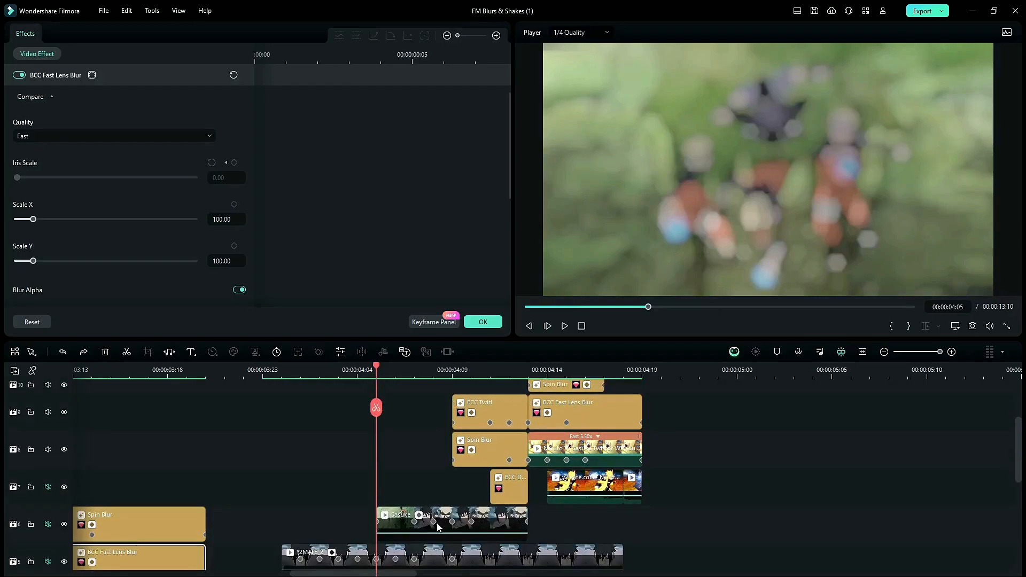
scroll(438, 524, down, 2)
scroll(440, 485, up, 5)
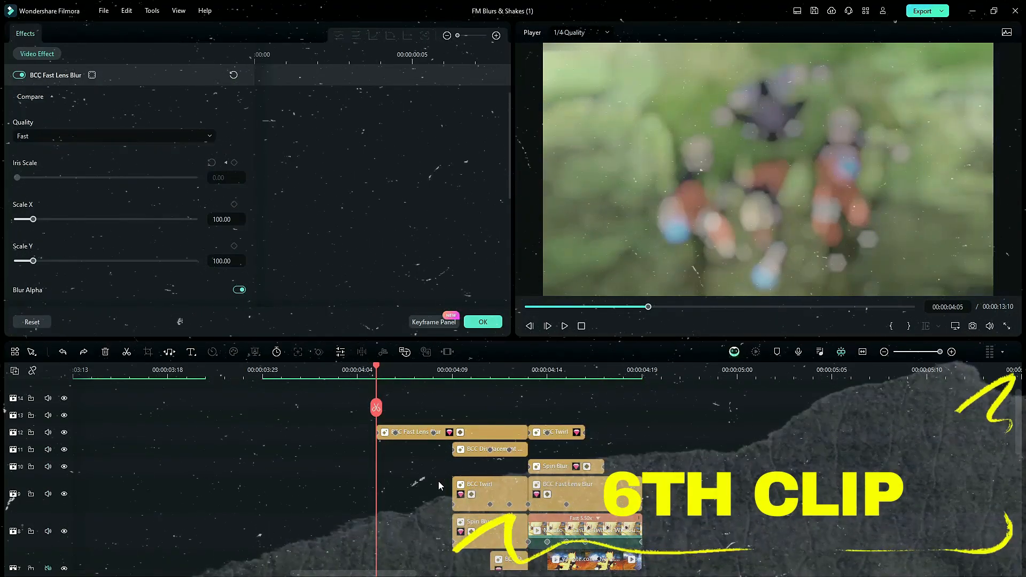
Examine the settings of the track 12 BCC Fast Lens Blur and its Iris Scale keyframes at 00:00:04:06 and 00:00:04:08.
click(410, 434)
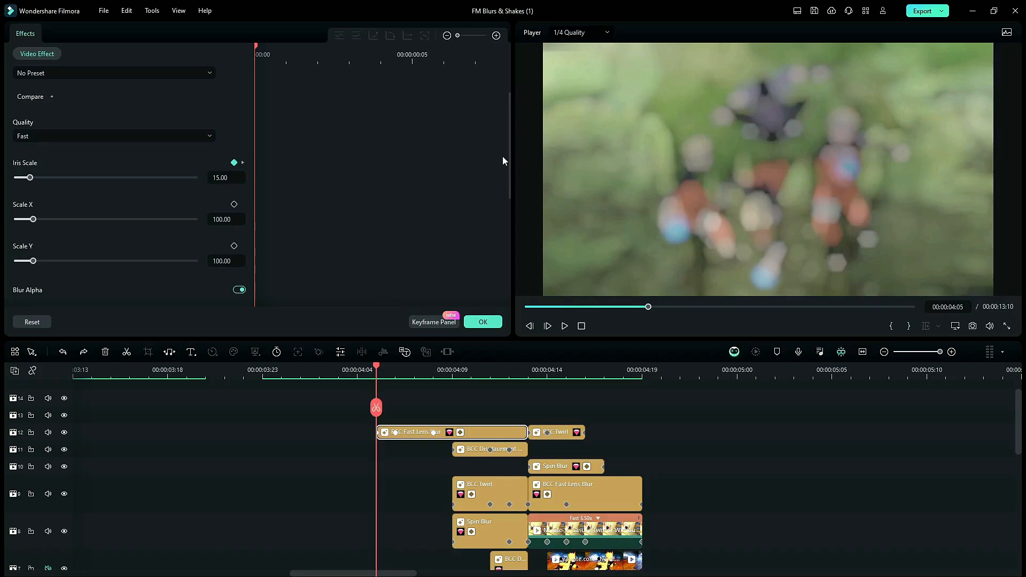
drag(508, 156, 486, 134)
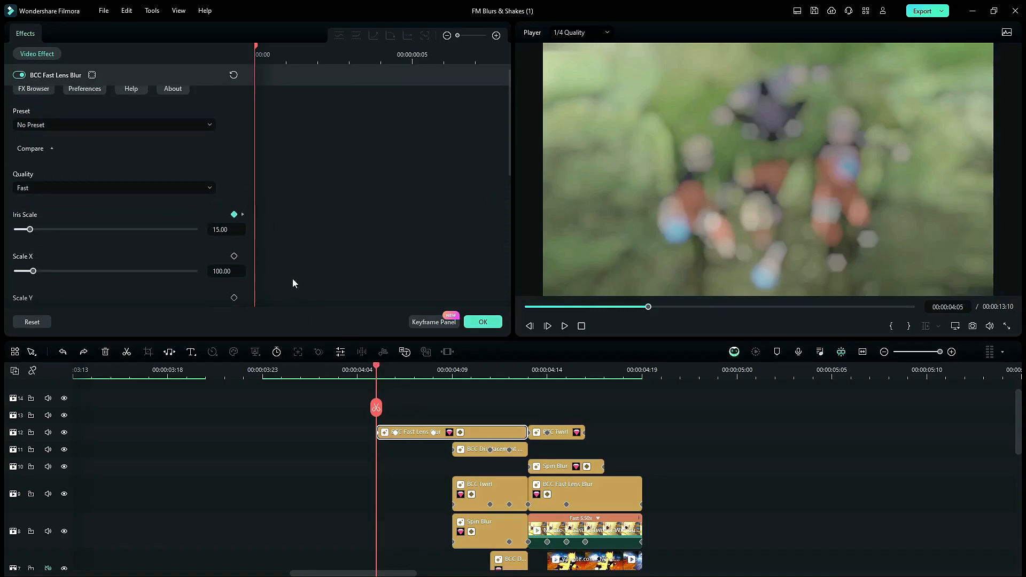
click(243, 215)
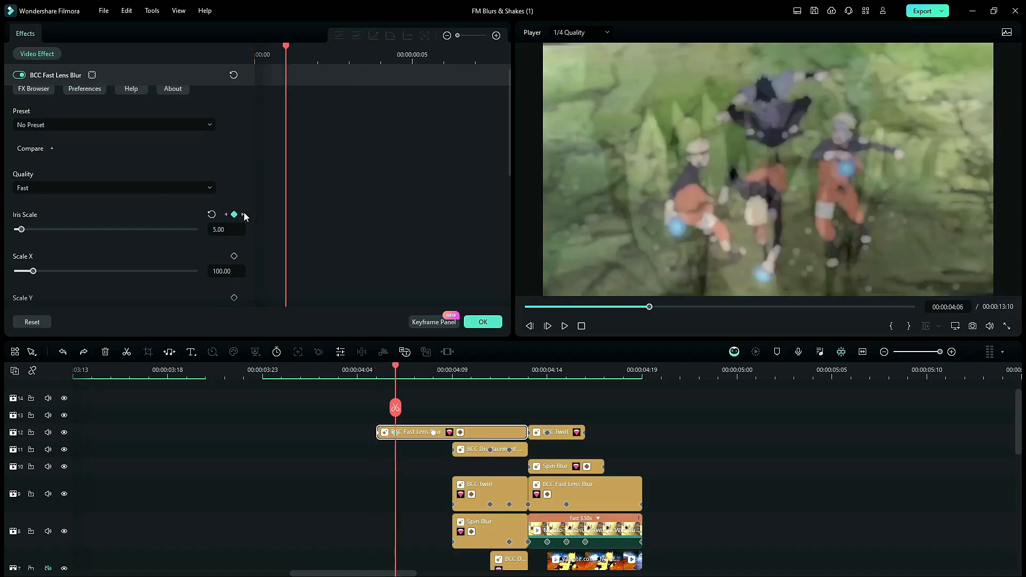
click(243, 215)
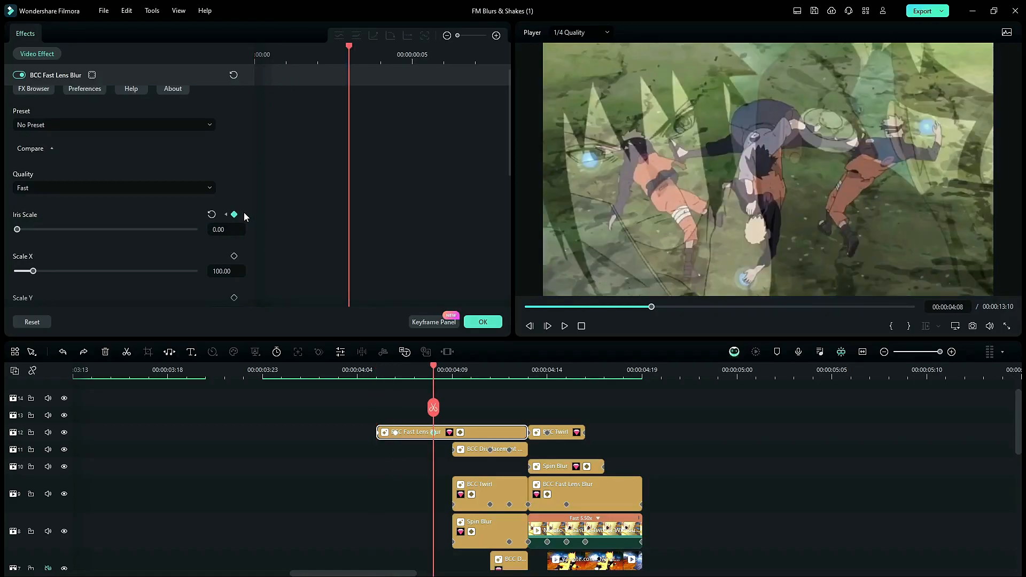
Move the playhead to 00:00:04:09 and examine the settings of the BCC Displacement Map on track 11.
drag(434, 368, 394, 357)
scroll(513, 465, down, 3)
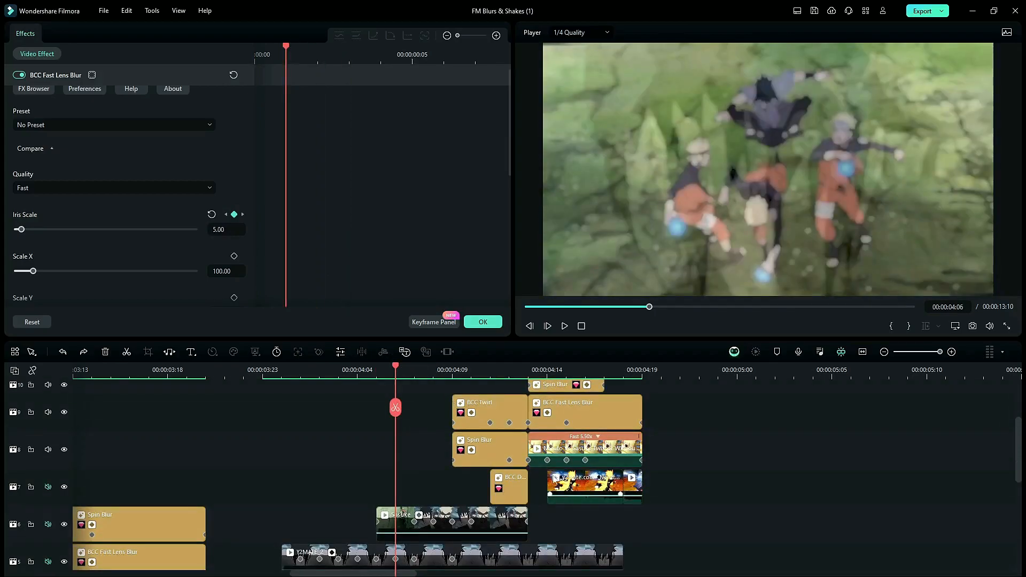
click(452, 368)
scroll(402, 441, up, 3)
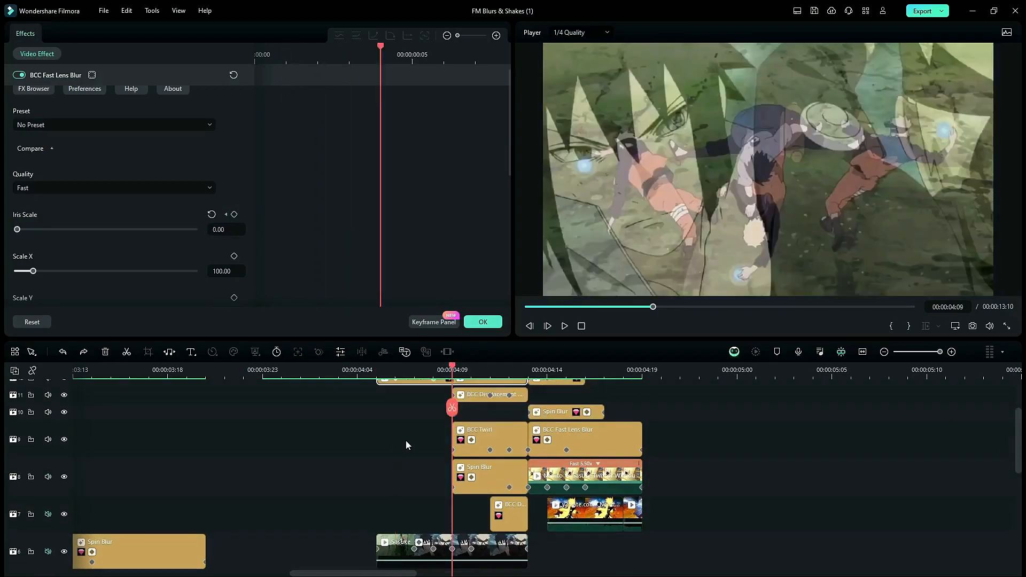
click(476, 447)
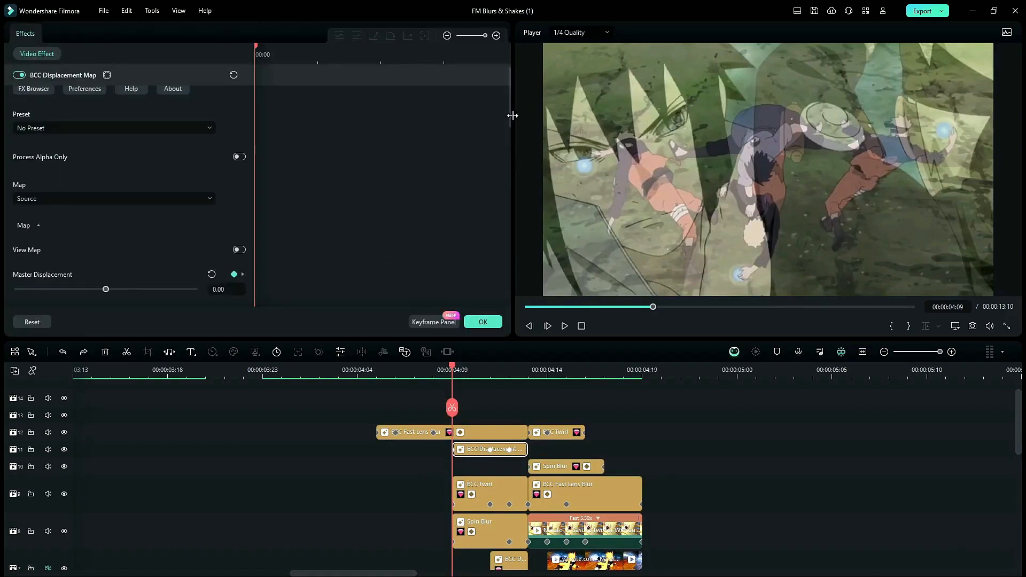
drag(508, 115, 505, 142)
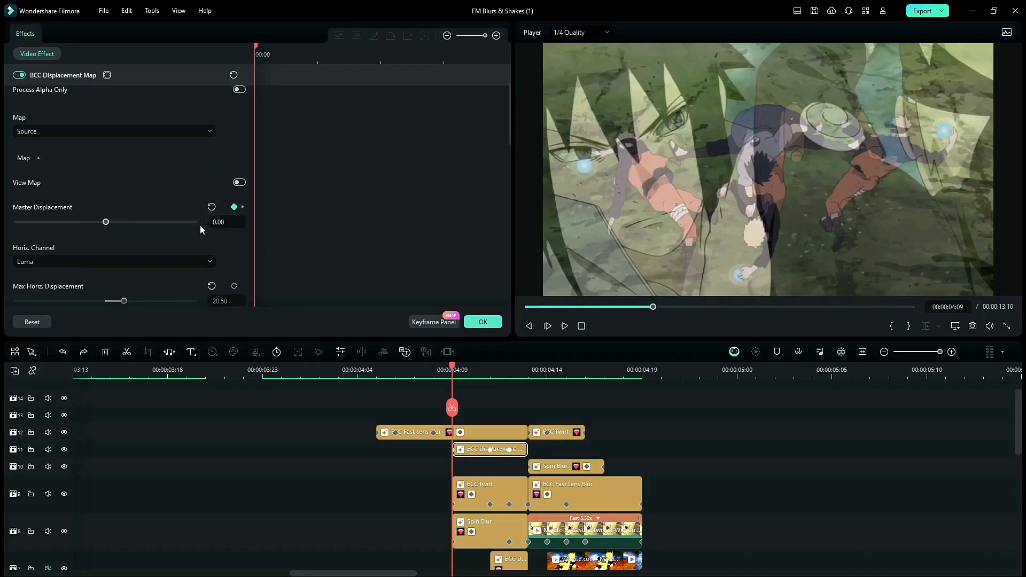
Check the track 11 Master Displacement keyframes at 00:00:04:11 and 00:00:04:12, and return the playhead to 00:00:04:09.
click(243, 208)
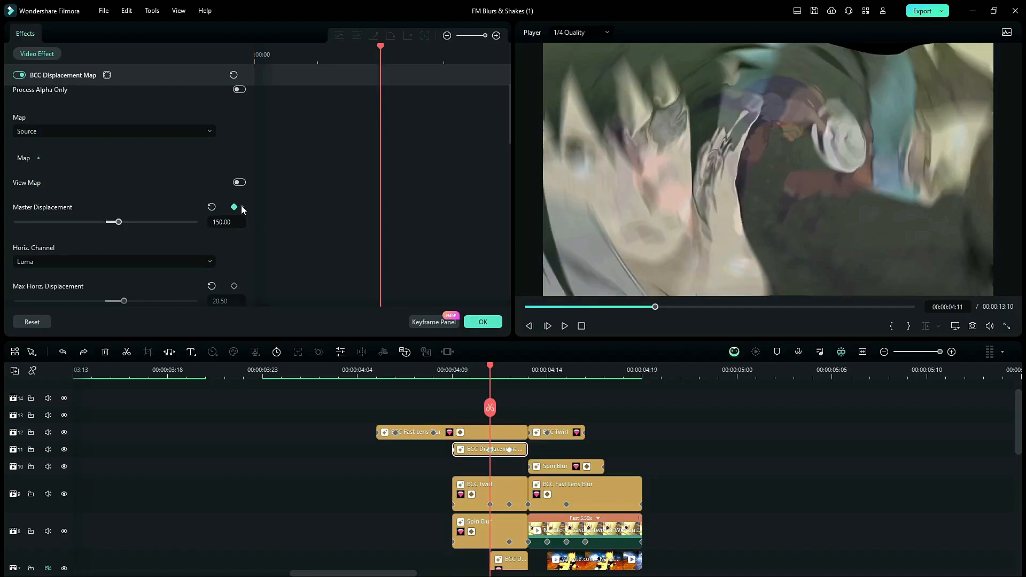
click(244, 206)
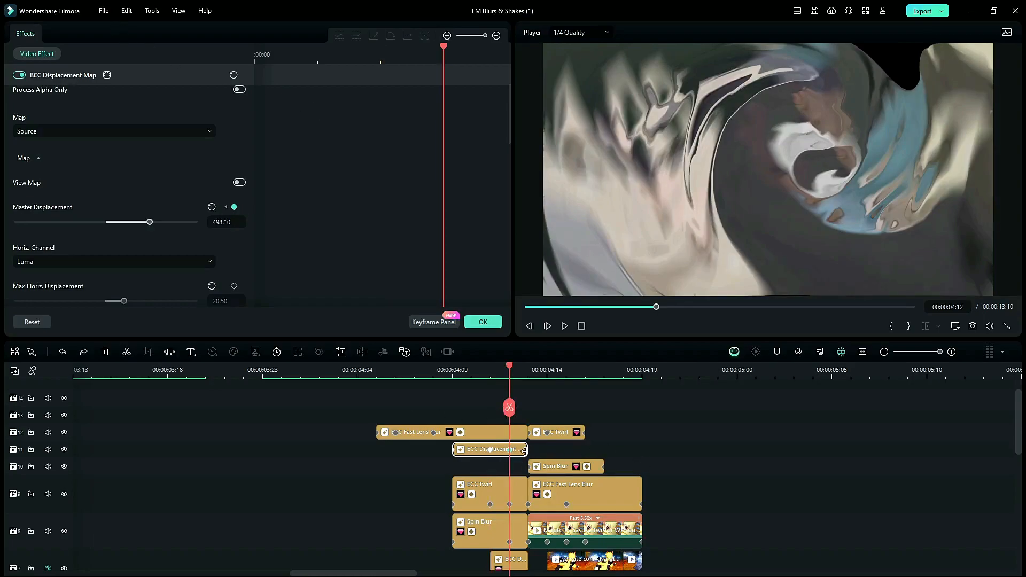
drag(502, 364, 452, 364)
scroll(512, 408, down, 1)
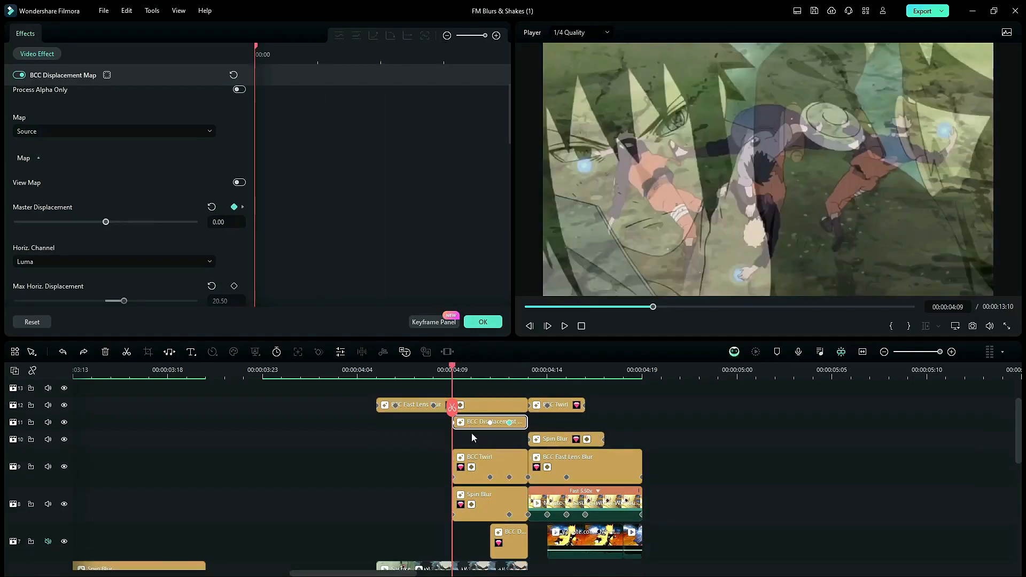
Examine the settings of the BCC Twirl effect on track 9 and step through its Twirl Angle keyframes from 00:00:04:09.
click(492, 468)
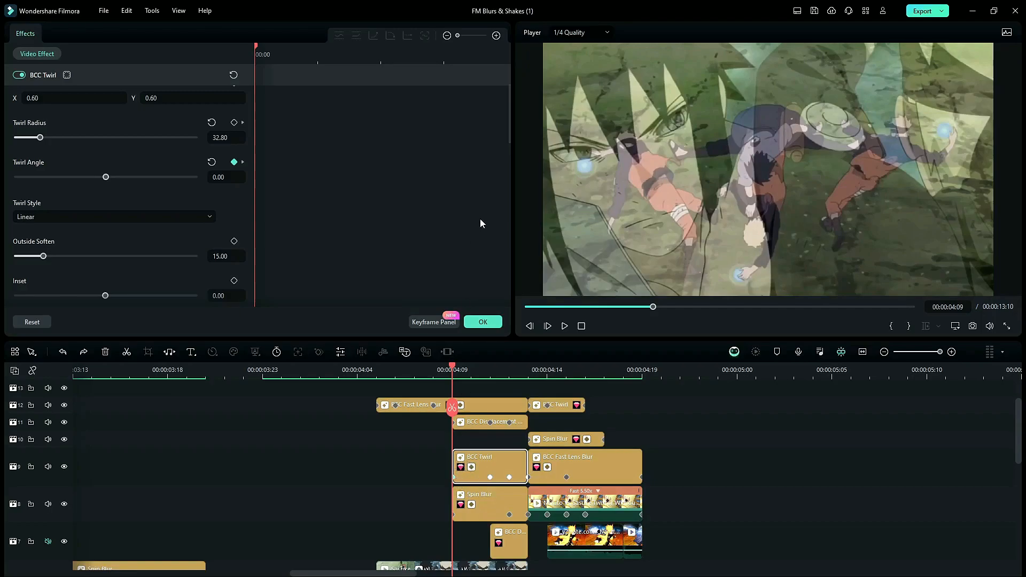
mouse_move(508, 134)
mouse_down()
mouse_move(511, 113)
mouse_move(512, 179)
mouse_move(501, 123)
mouse_up()
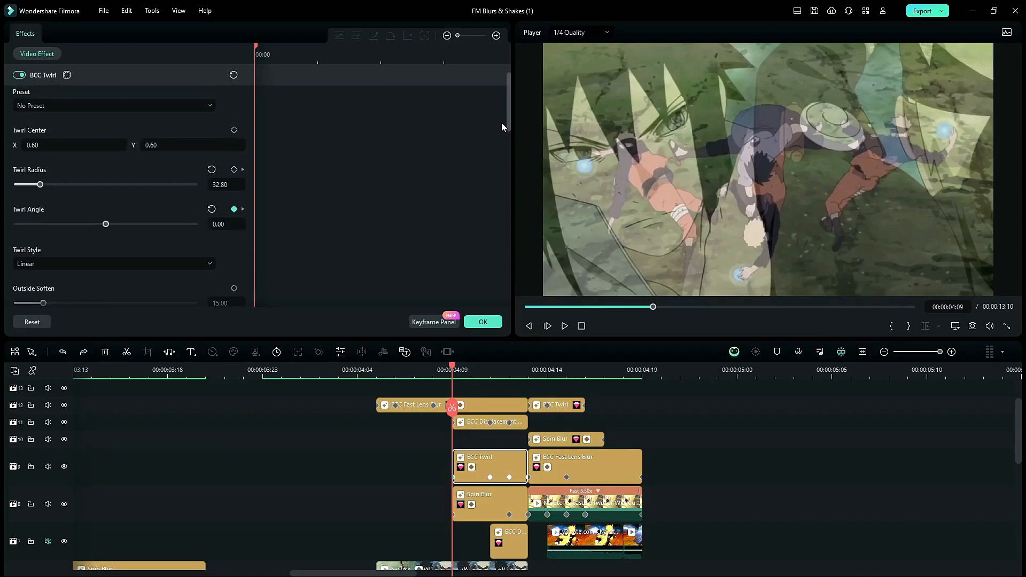
click(243, 209)
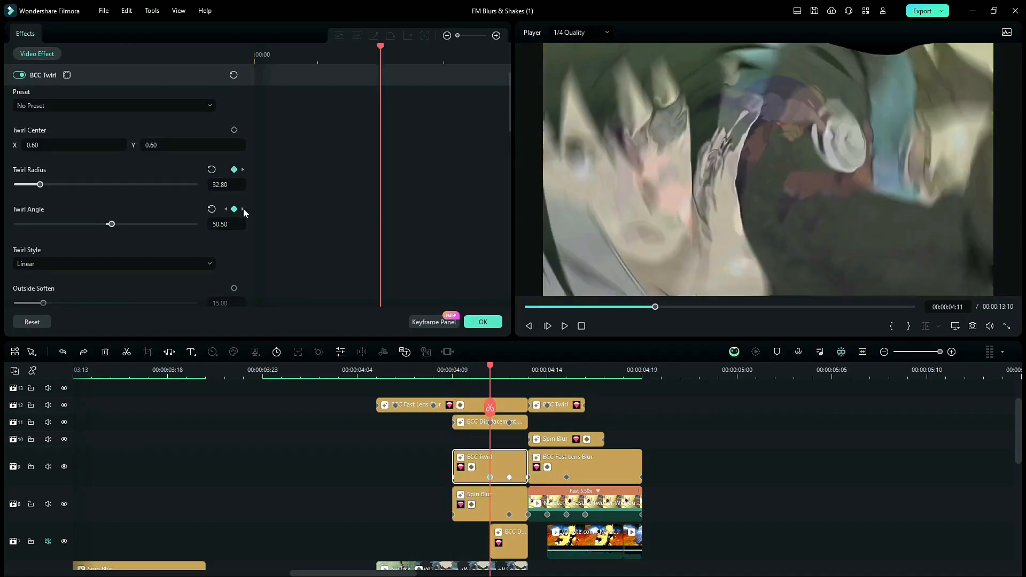
click(243, 209)
click(244, 209)
Return to 00:00:04:09 and examine the track 8 Spin Blur settings and its Spin keyframes at 00:00:04:12 and 00:00:04:13.
click(491, 373)
click(473, 374)
click(452, 372)
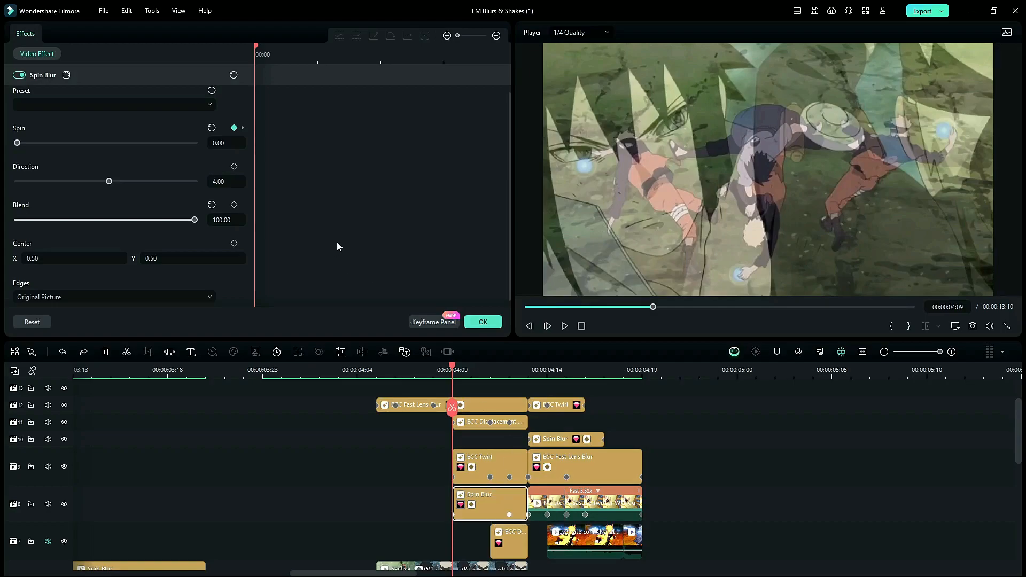
drag(509, 168, 502, 229)
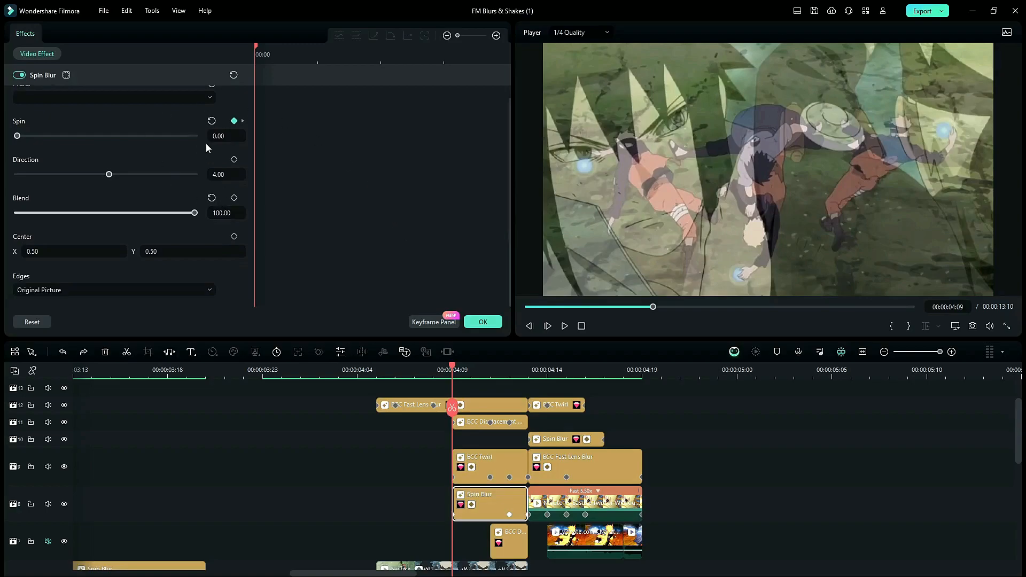
click(243, 121)
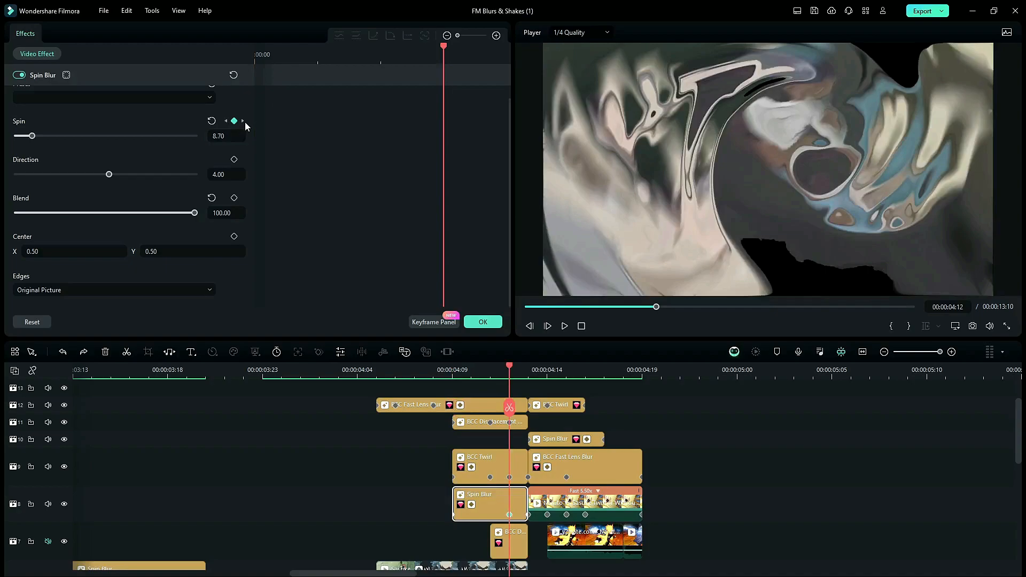
click(244, 121)
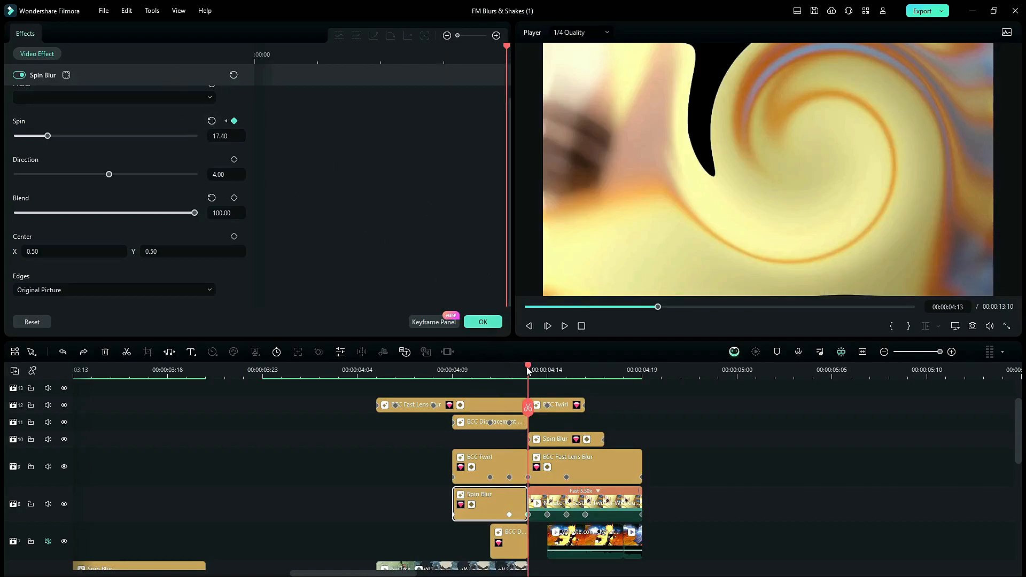
Move the playhead to 00:00:04:11 and examine the settings of the short BCC Displacement Map on track 7.
drag(528, 371, 489, 367)
scroll(521, 481, down, 2)
click(518, 486)
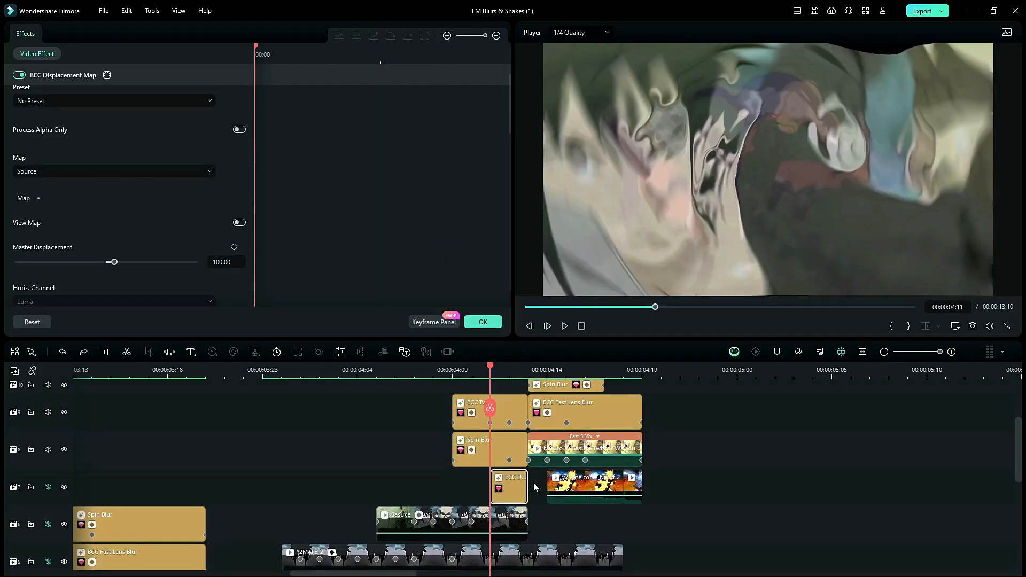
scroll(431, 226, up, 1)
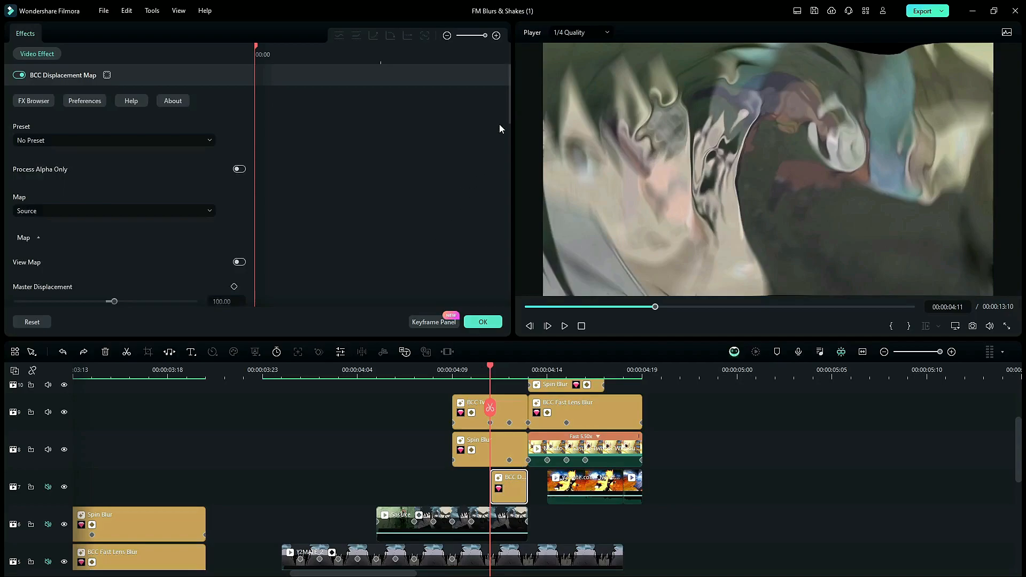
drag(510, 117, 506, 210)
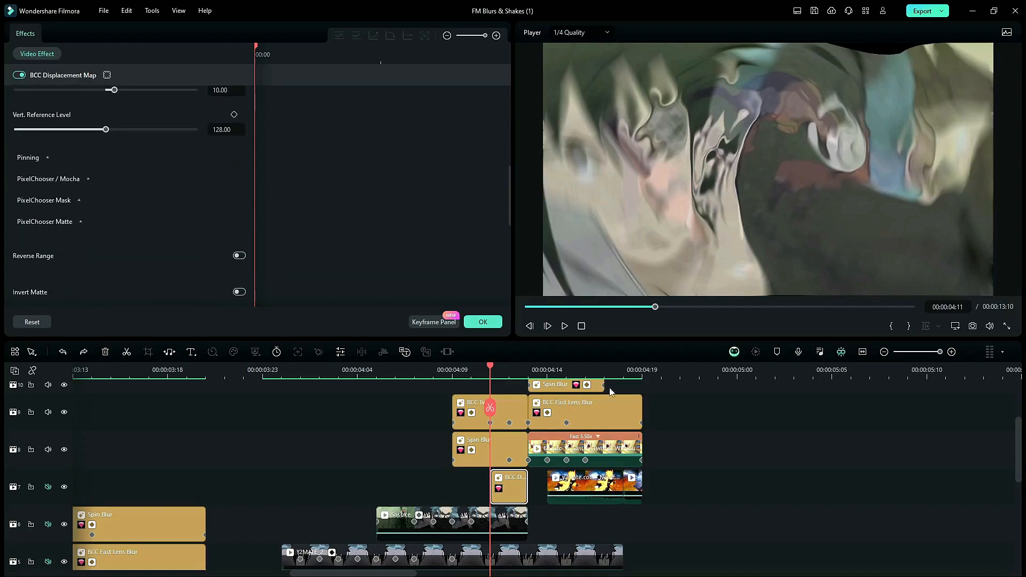
scroll(209, 258, down, 5)
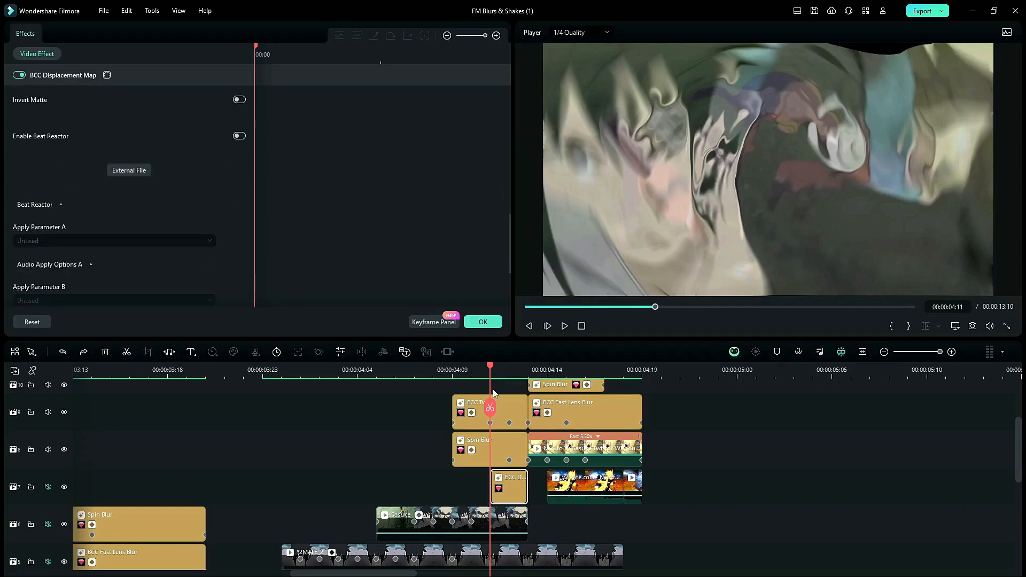
Move the playhead to 00:00:04:13 at the start of the last clip and examine the settings of the BCC Twirl on track 12.
scroll(326, 572, right, 3)
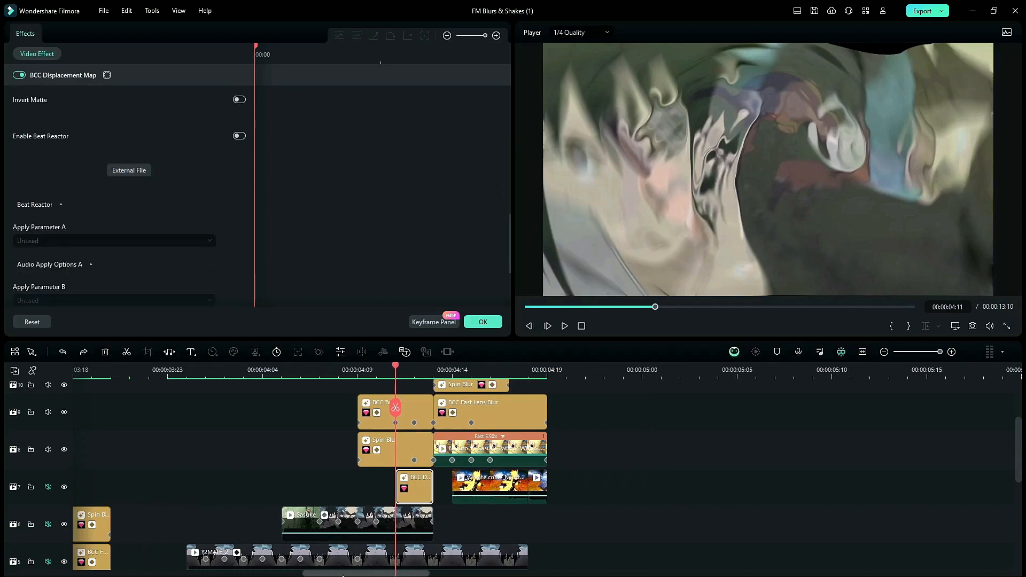
scroll(369, 560, up, 3)
click(385, 366)
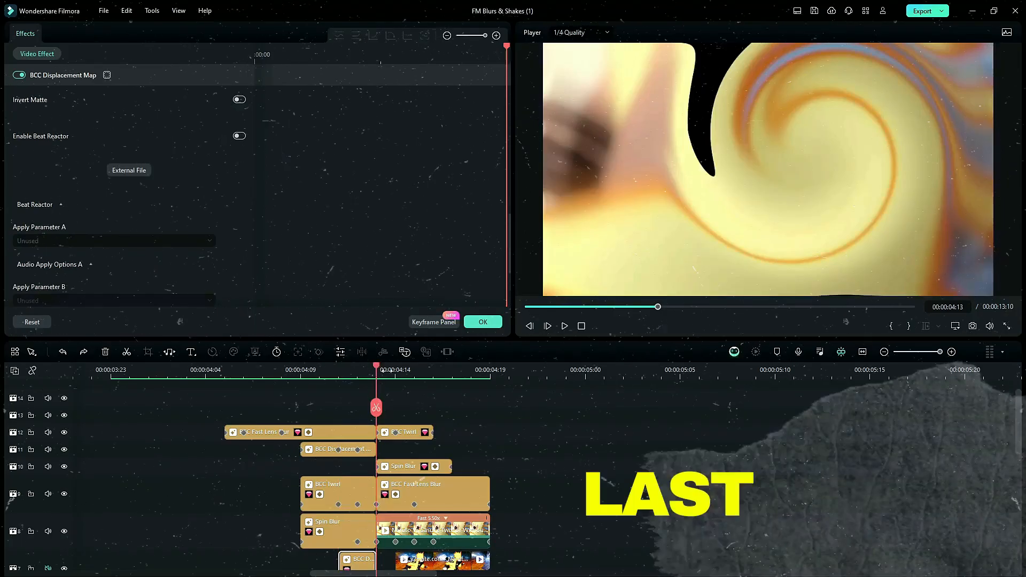
click(412, 433)
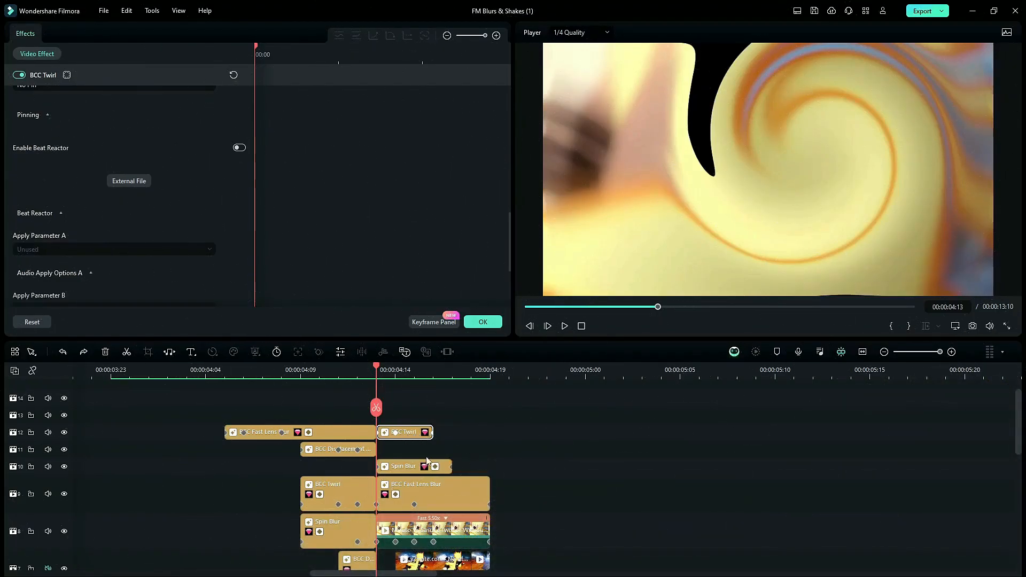
scroll(209, 241, up, 2)
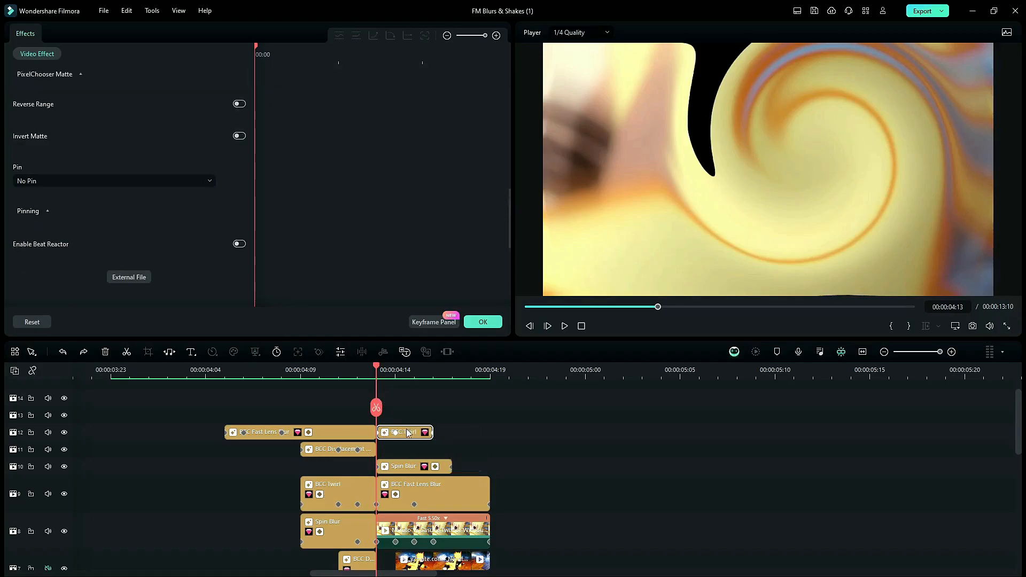
drag(509, 225, 508, 109)
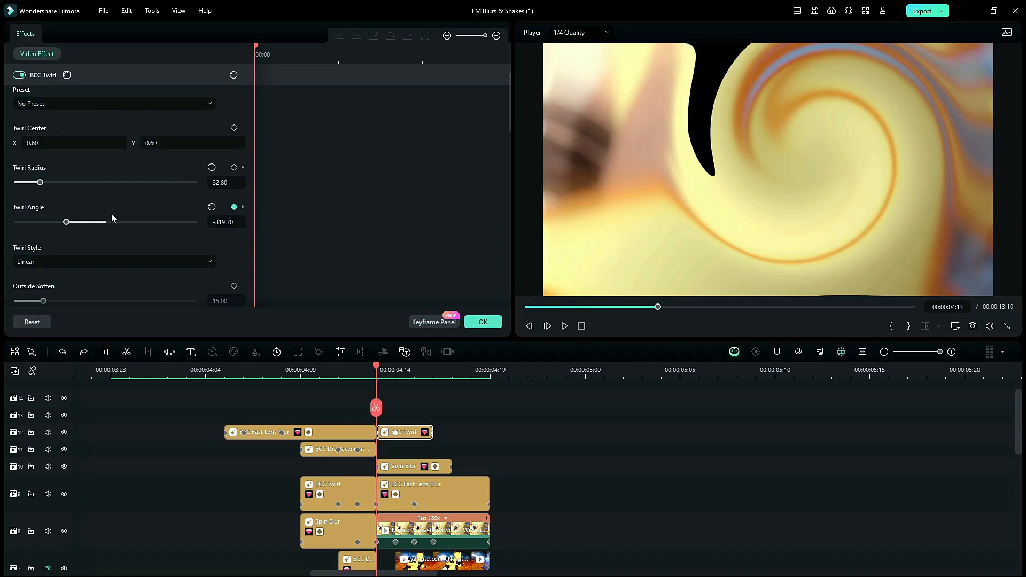
Step through the Twirl Angle keyframes of the track 12 BCC Twirl at 00:00:04:14 and 00:00:04:16, comparing them with the start.
click(244, 208)
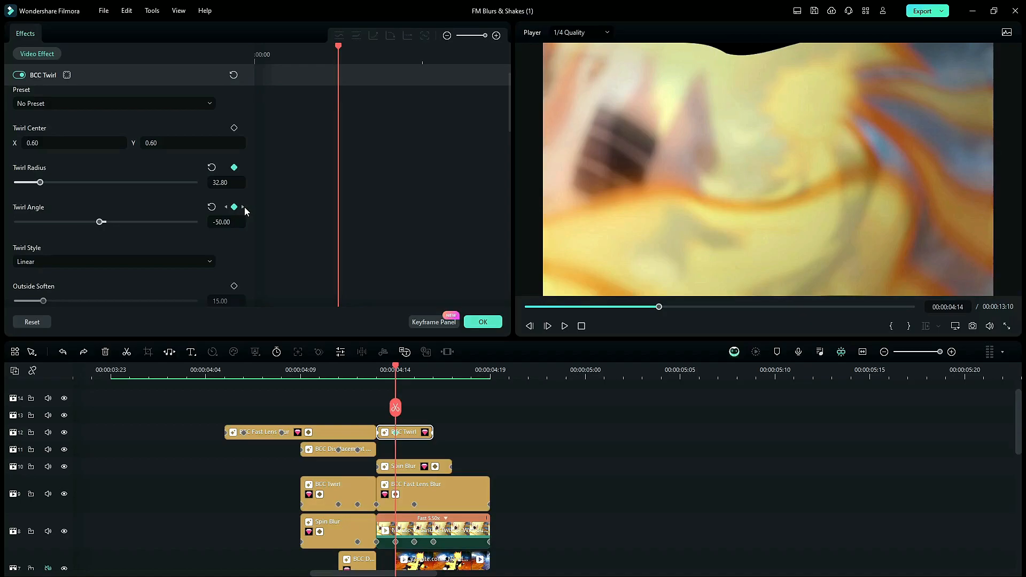
click(244, 207)
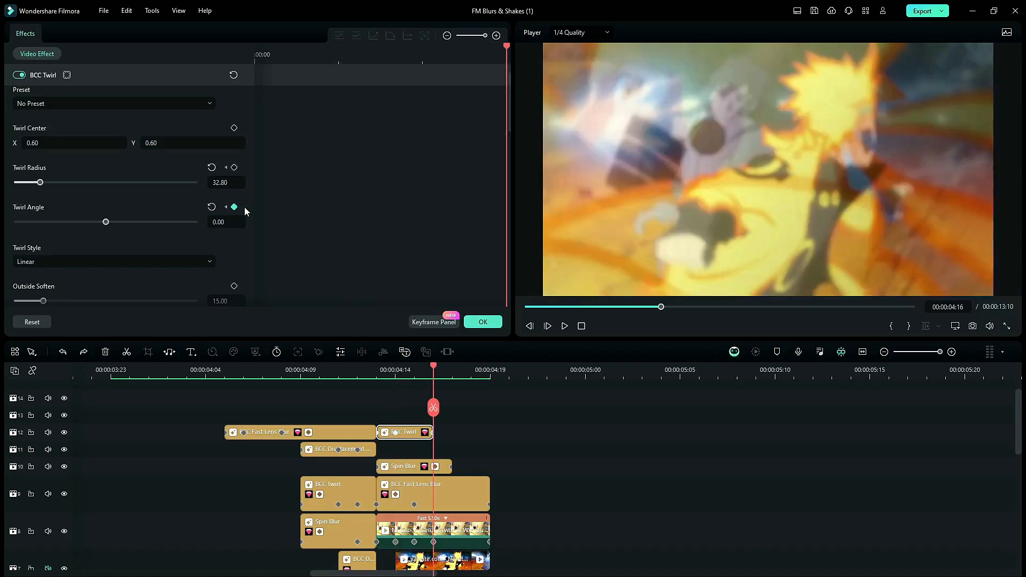
click(226, 208)
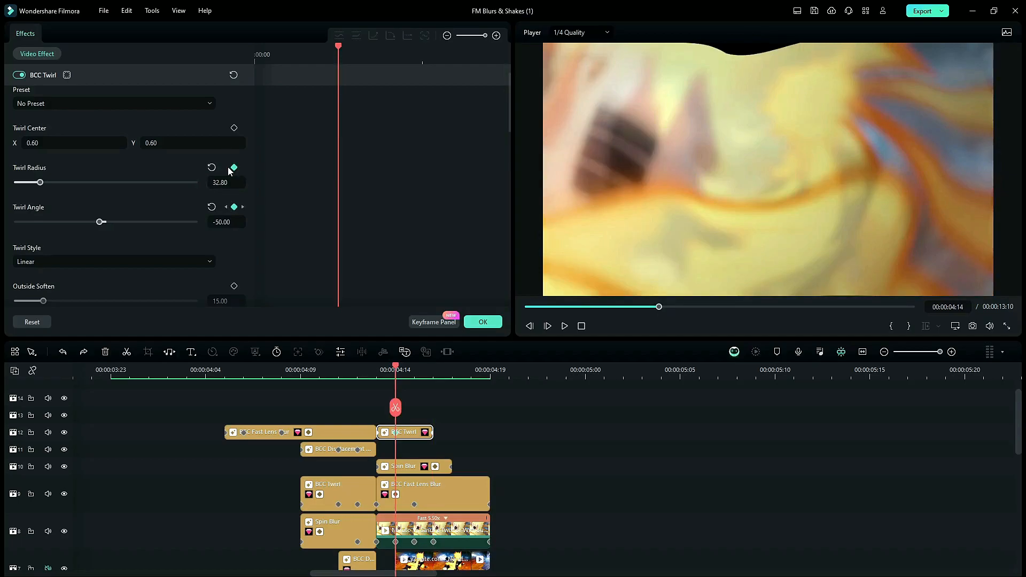
click(226, 207)
click(244, 207)
click(244, 208)
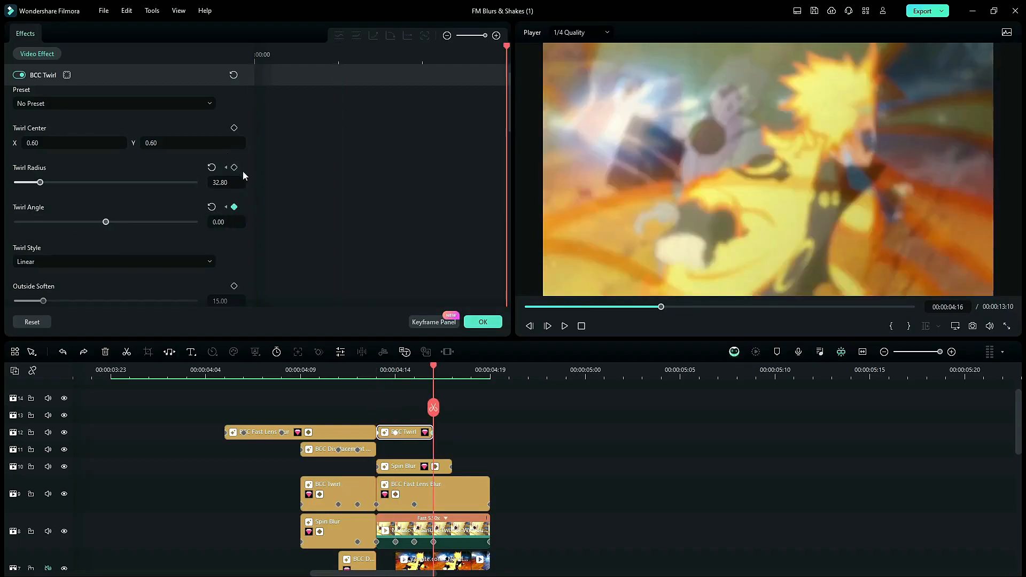
click(226, 208)
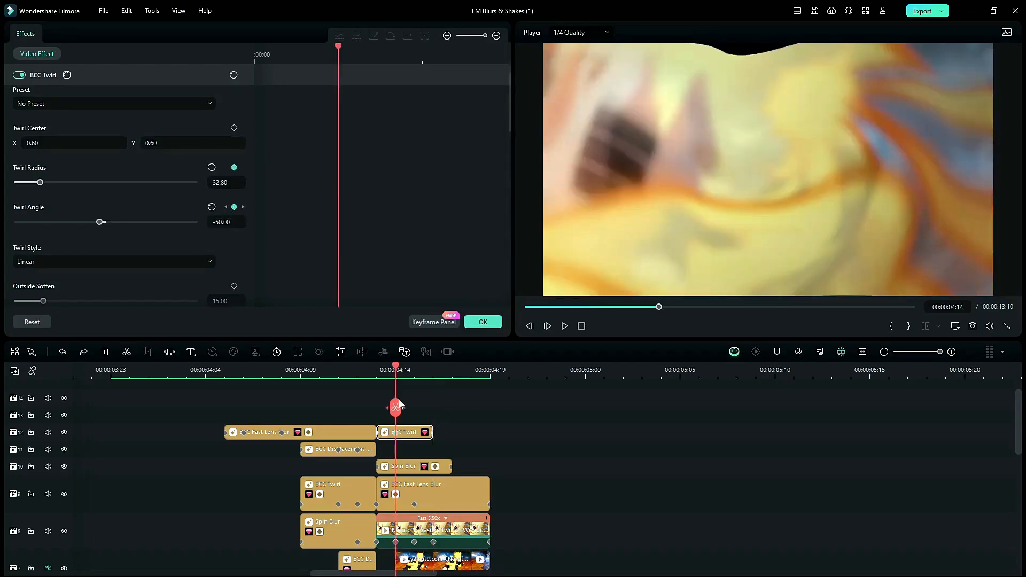
Examine the track 10 Spin Blur settings from 00:00:04:13 and jump to its Spin keyframe at 00:00:04:17.
scroll(513, 467, down, 1)
click(422, 439)
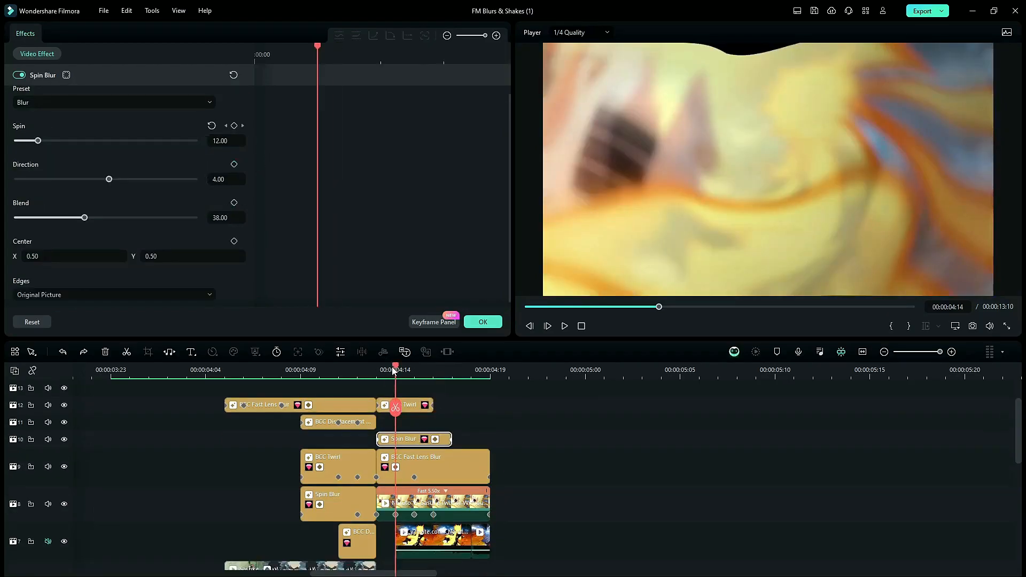
drag(395, 369, 381, 366)
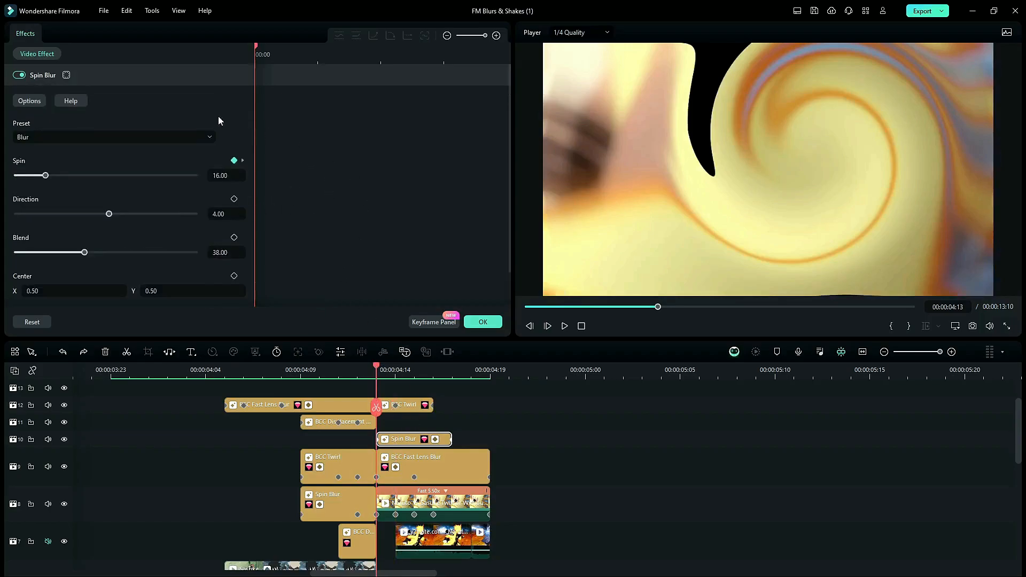
scroll(501, 203, down, 2)
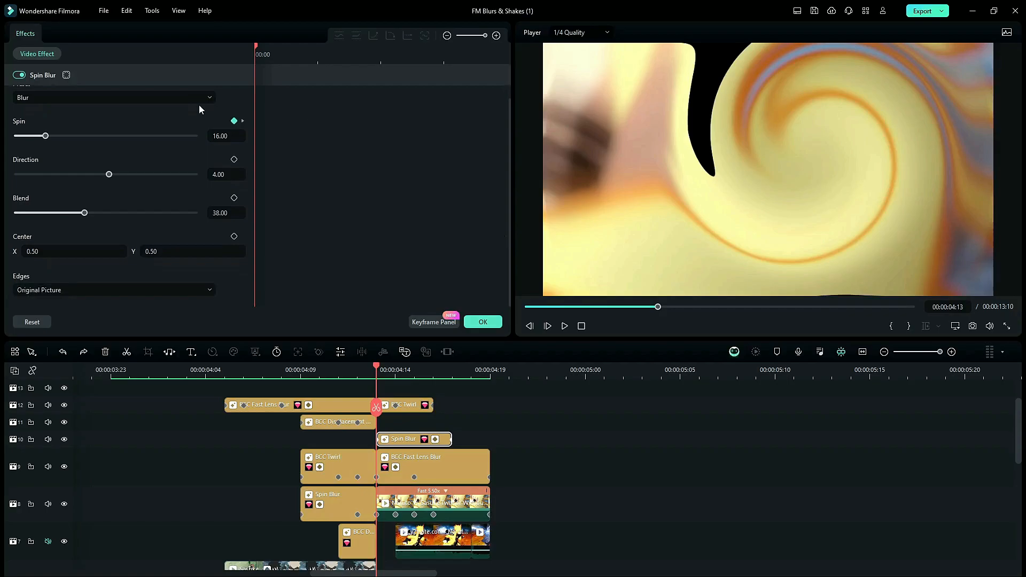
click(243, 122)
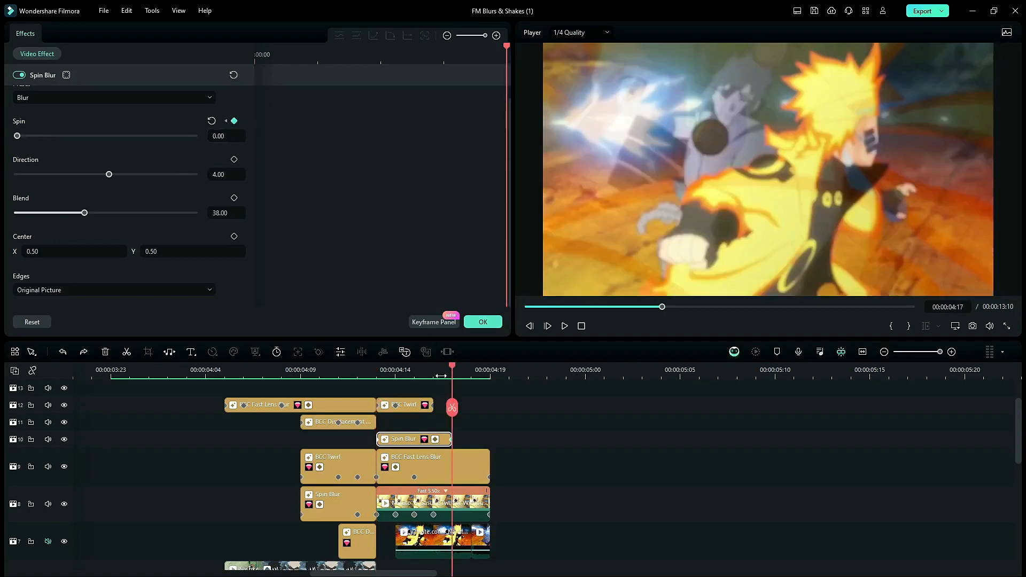
Return to 00:00:04:13 and examine the track 9 BCC Fast Lens Blur settings and its Iris Scale keyframes at 00:00:04:15 and 00:00:04:19.
drag(457, 366, 377, 367)
click(427, 465)
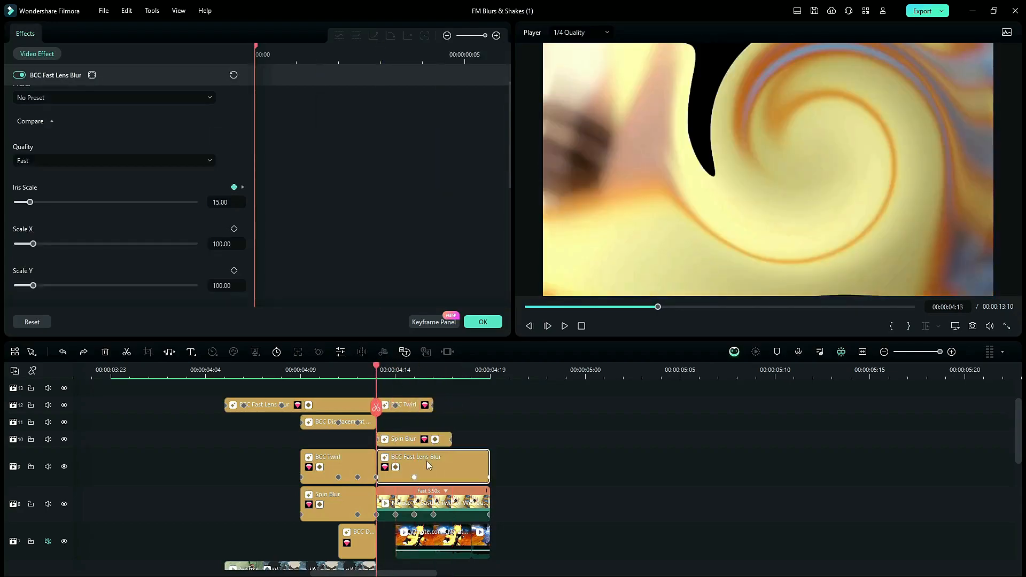
scroll(406, 251, up, 1)
mouse_move(510, 156)
mouse_down()
mouse_move(509, 242)
mouse_move(502, 169)
mouse_up()
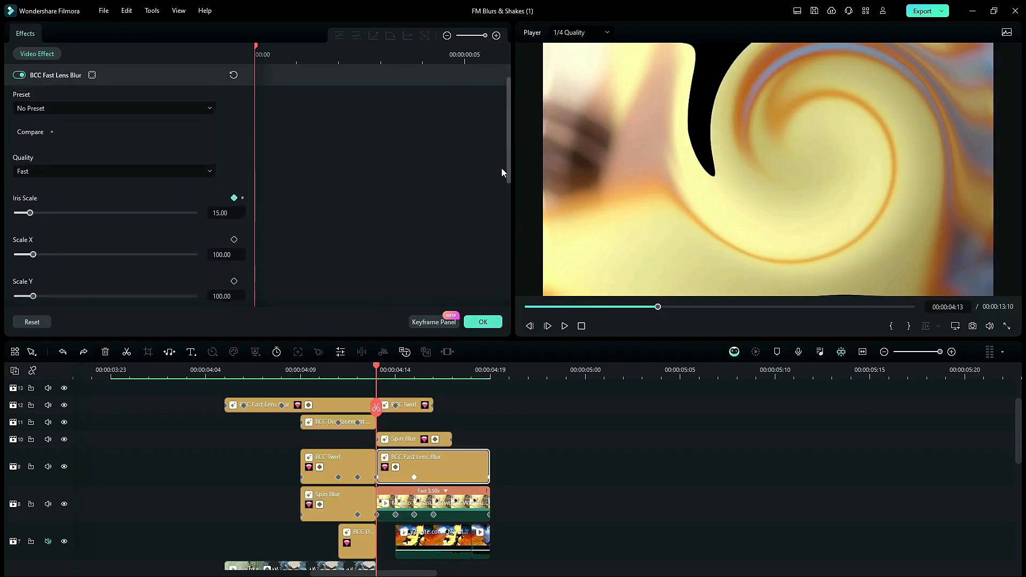
click(242, 198)
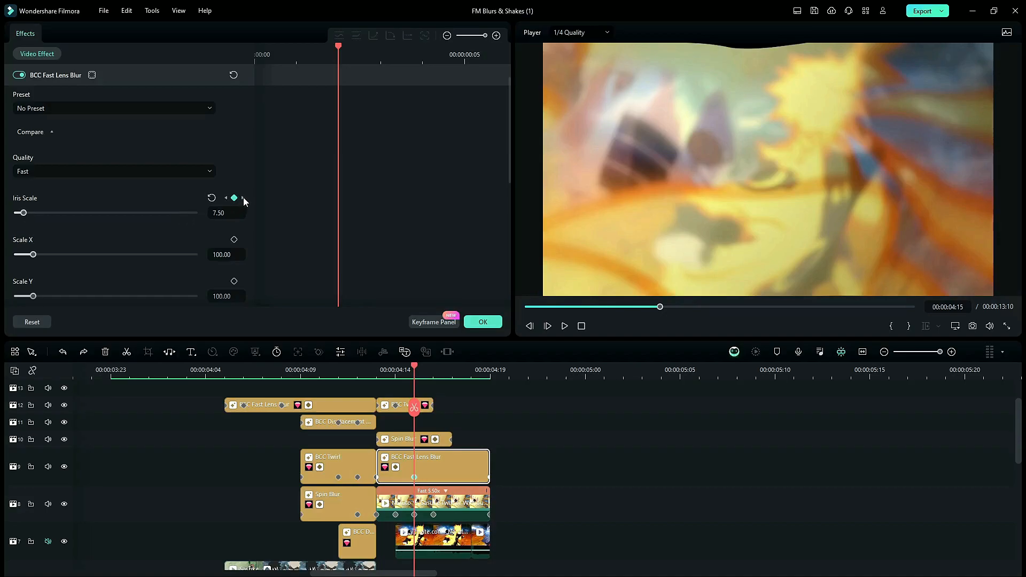
click(243, 198)
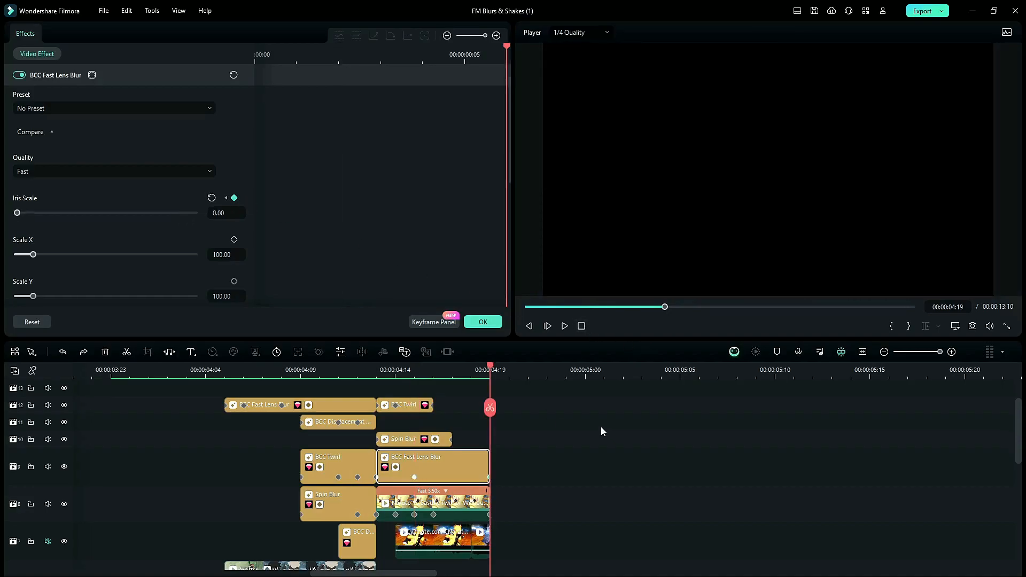
Go back to the Twixtor clip on track 3 and place the playhead at 00:00:03:11.
drag(490, 368, 92, 372)
scroll(271, 426, down, 2)
drag(391, 575, 340, 574)
scroll(396, 493, down, 3)
drag(474, 372, 244, 368)
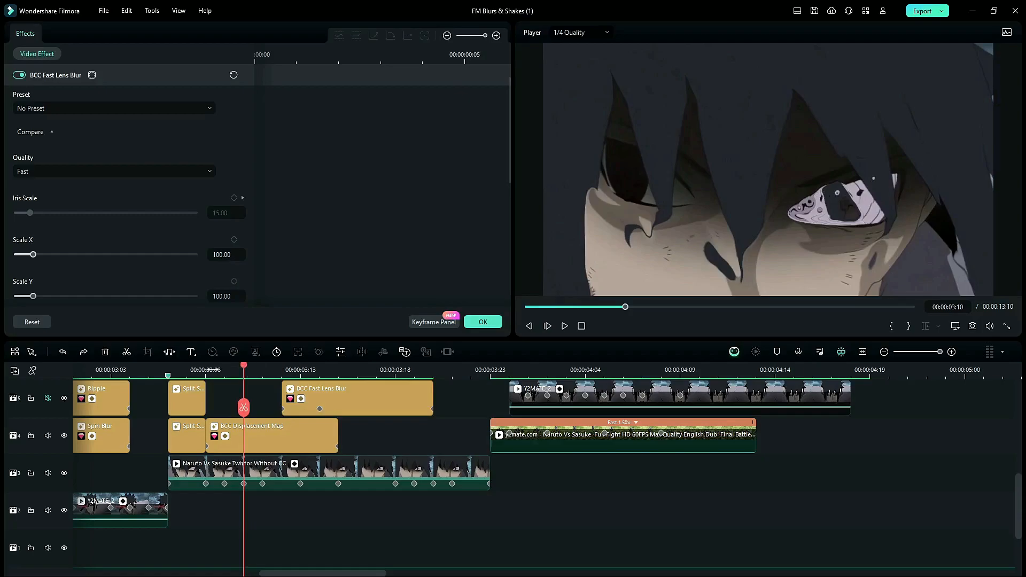
mouse_move(245, 373)
mouse_down()
mouse_move(132, 368)
mouse_move(263, 370)
mouse_up()
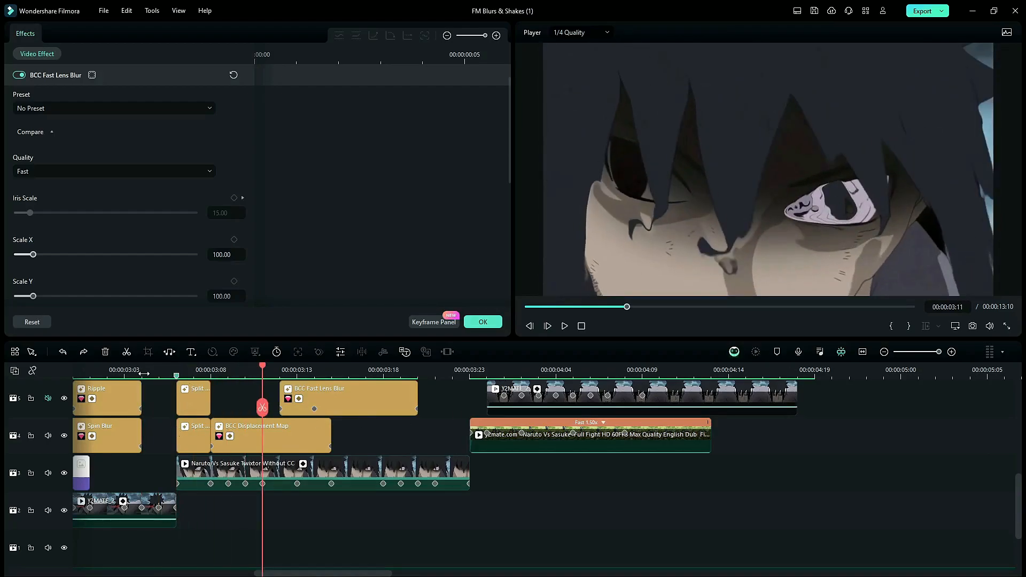
Show the available preview playback qualities and move the playhead back to 00:00:03:04.
click(591, 34)
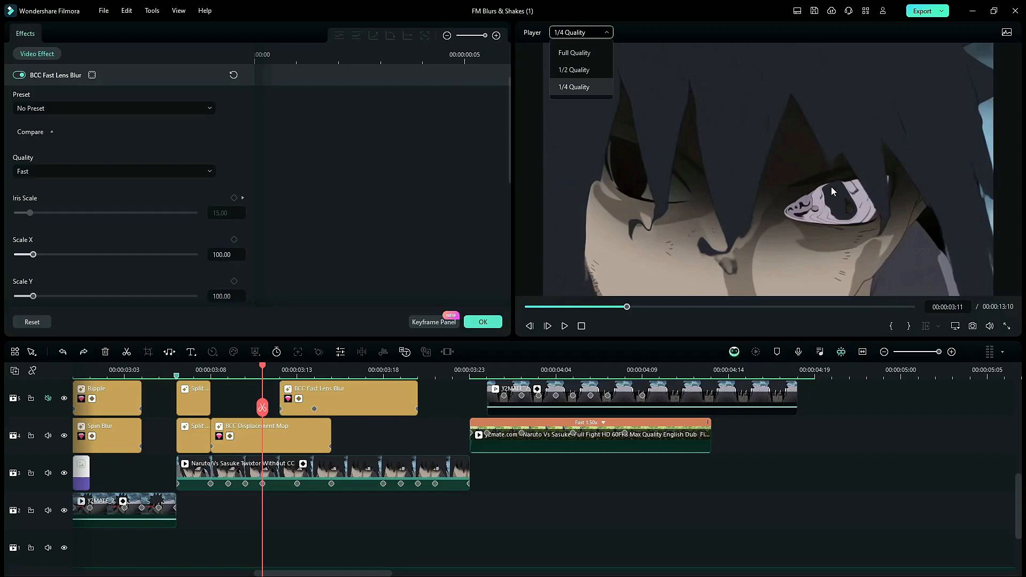
click(148, 372)
mouse_move(147, 372)
mouse_down()
mouse_move(177, 371)
mouse_move(148, 364)
mouse_up()
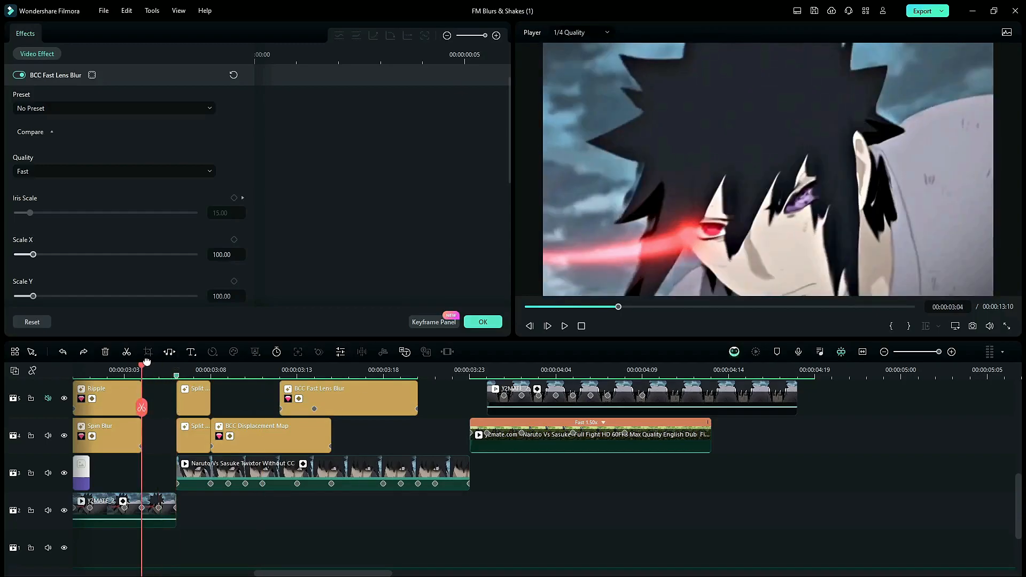
scroll(278, 429, up, 2)
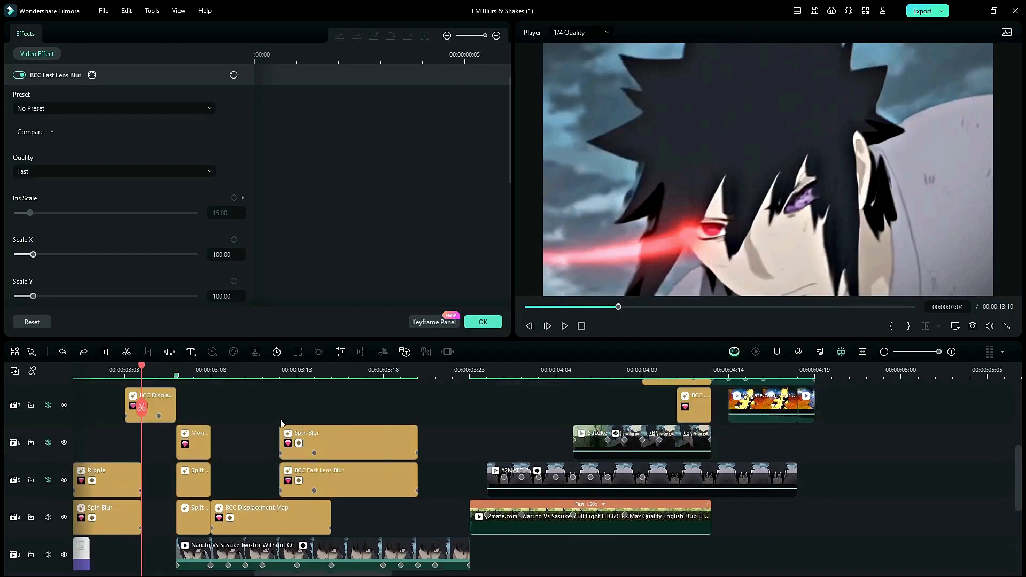
click(602, 34)
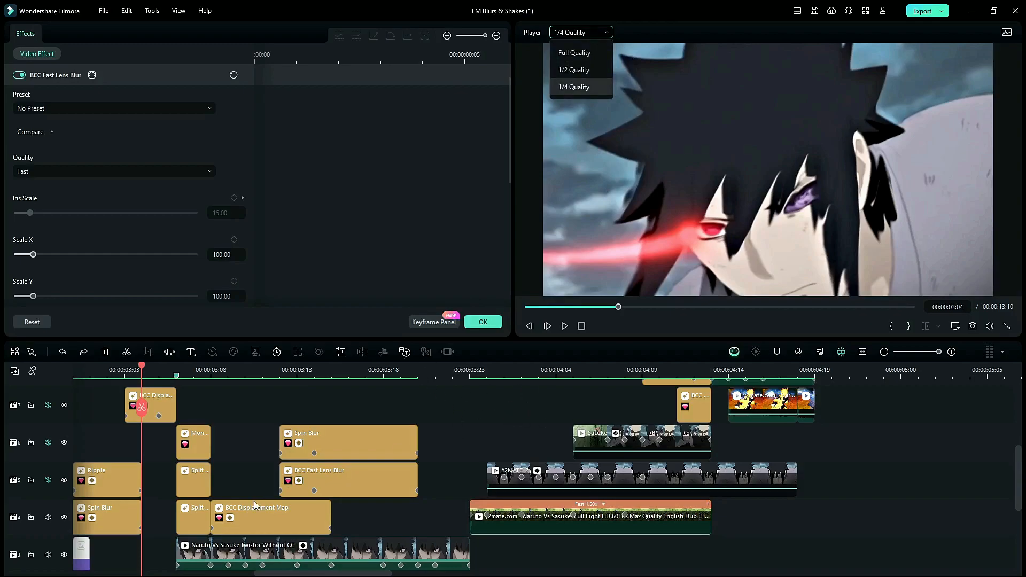
click(453, 451)
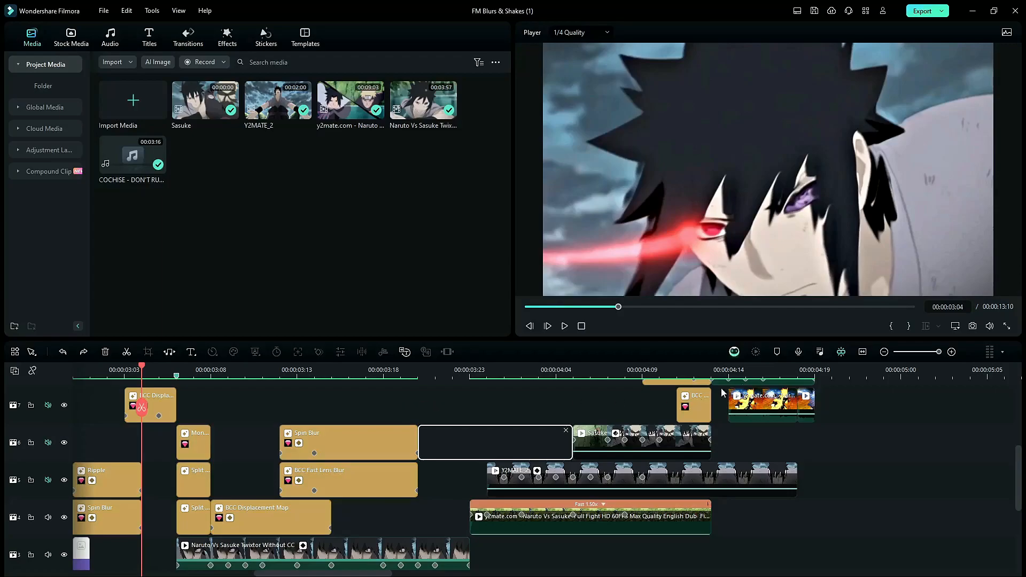
Review the layout of all clips, effects and audio across the tracks of the whole edit.
click(883, 353)
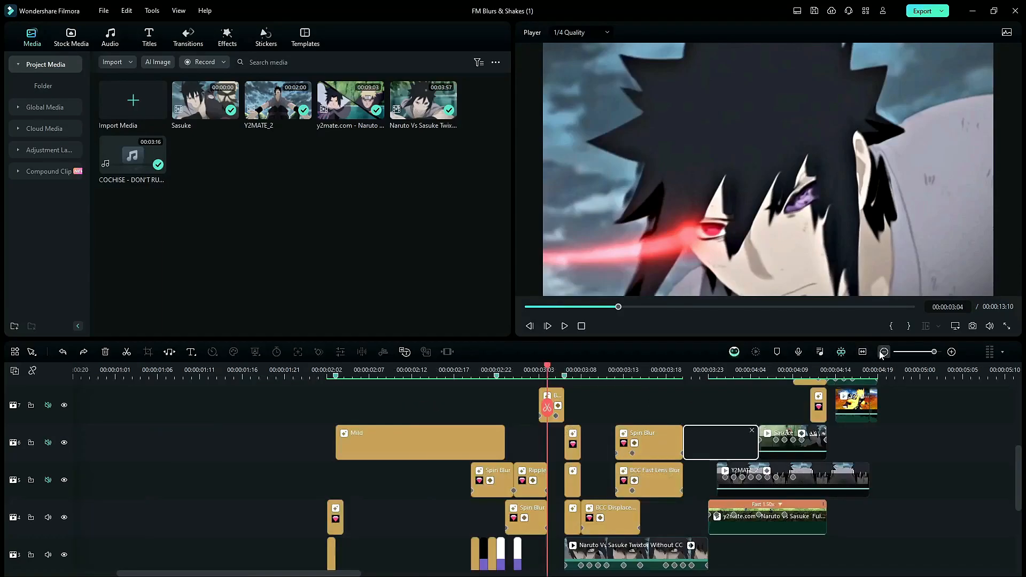
click(883, 352)
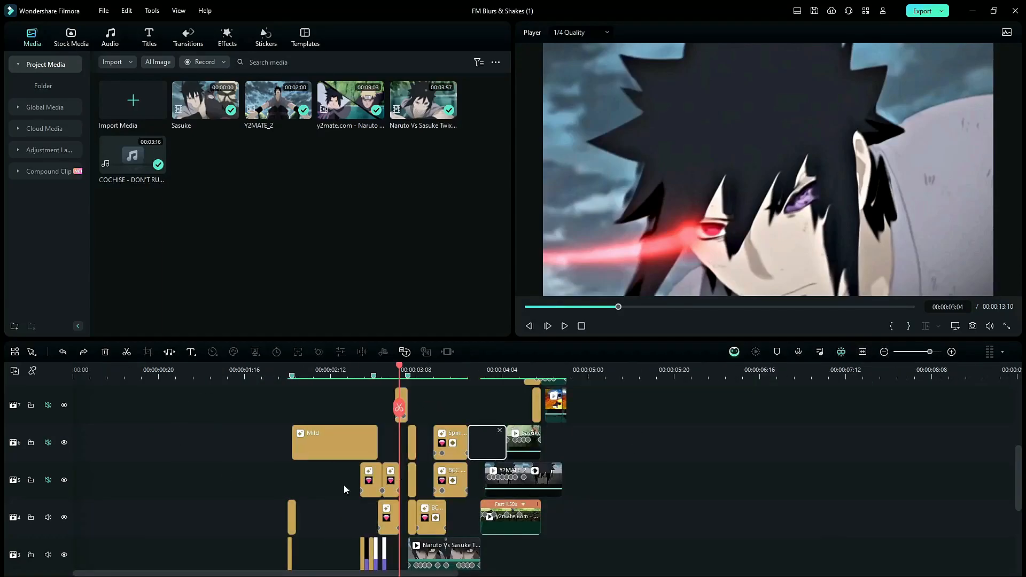
scroll(660, 516, down, 2)
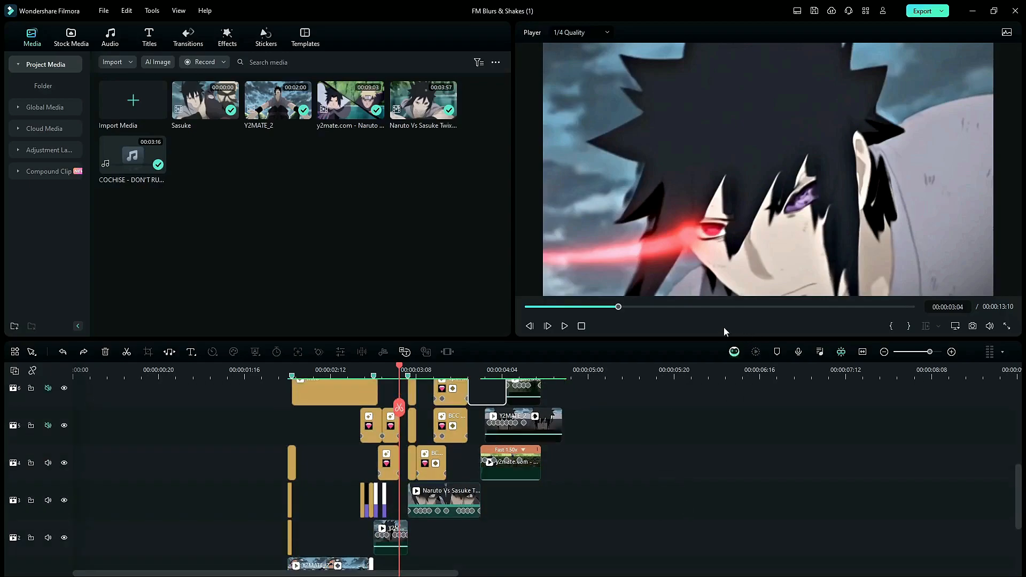
scroll(637, 429, down, 2)
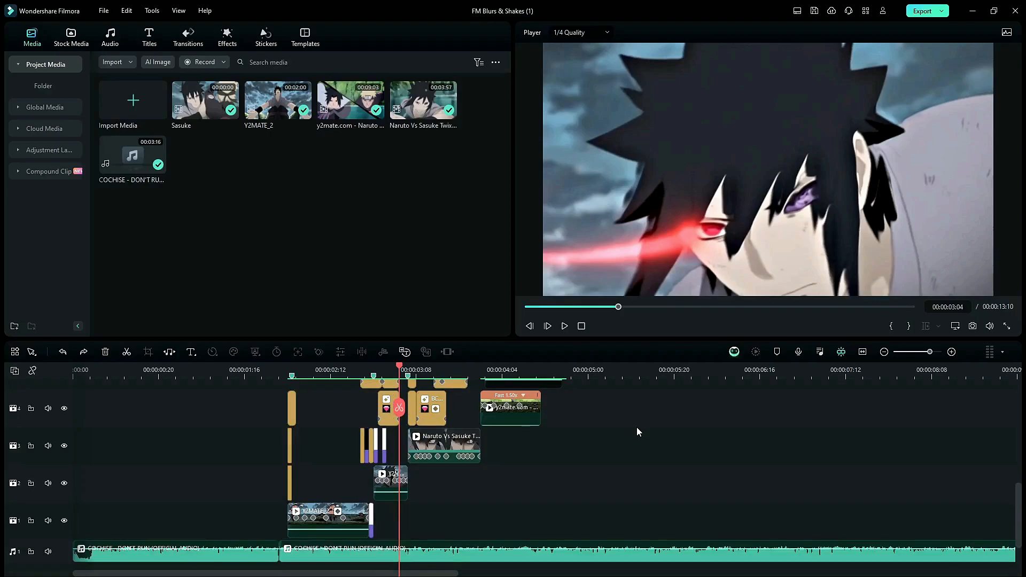
scroll(638, 437, up, 3)
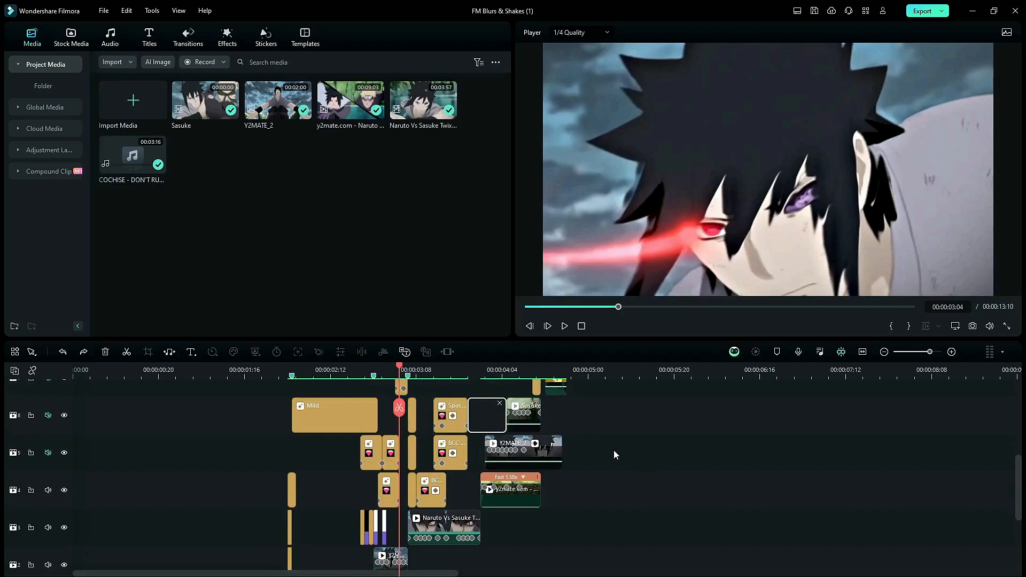
scroll(631, 465, down, 2)
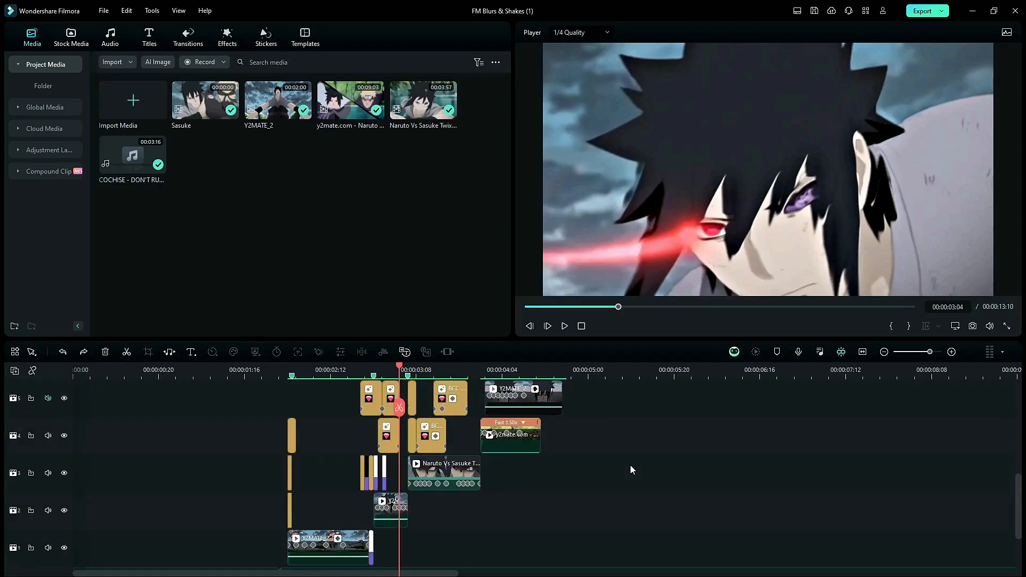